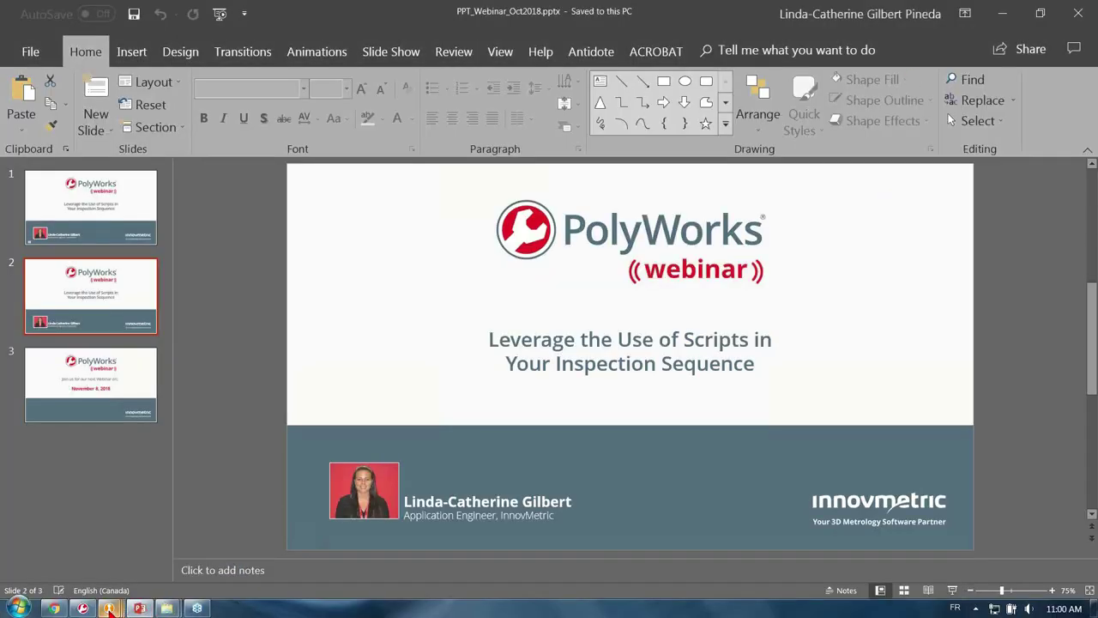
Create piece 3 from the New Piece dialog and launch its inspection.
mouse_move(108, 608)
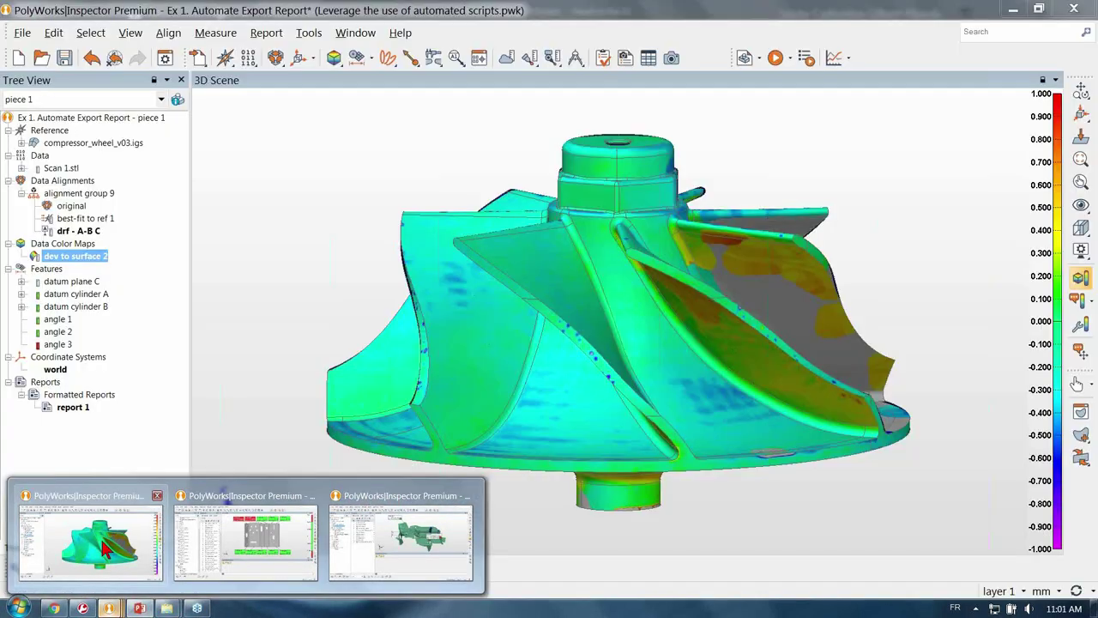
click(102, 546)
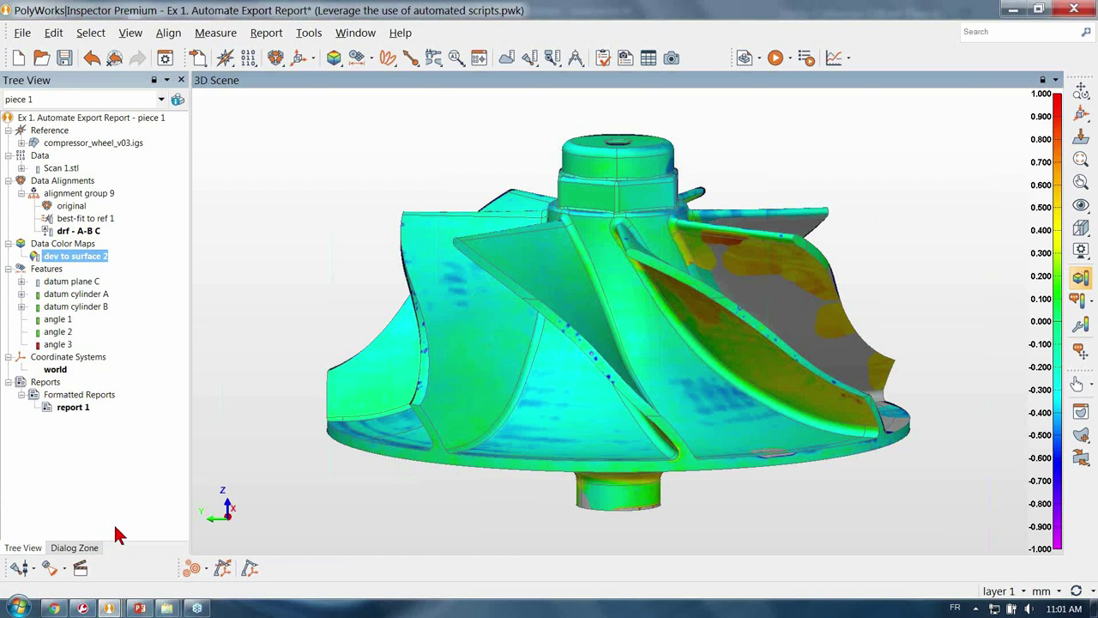
click(745, 63)
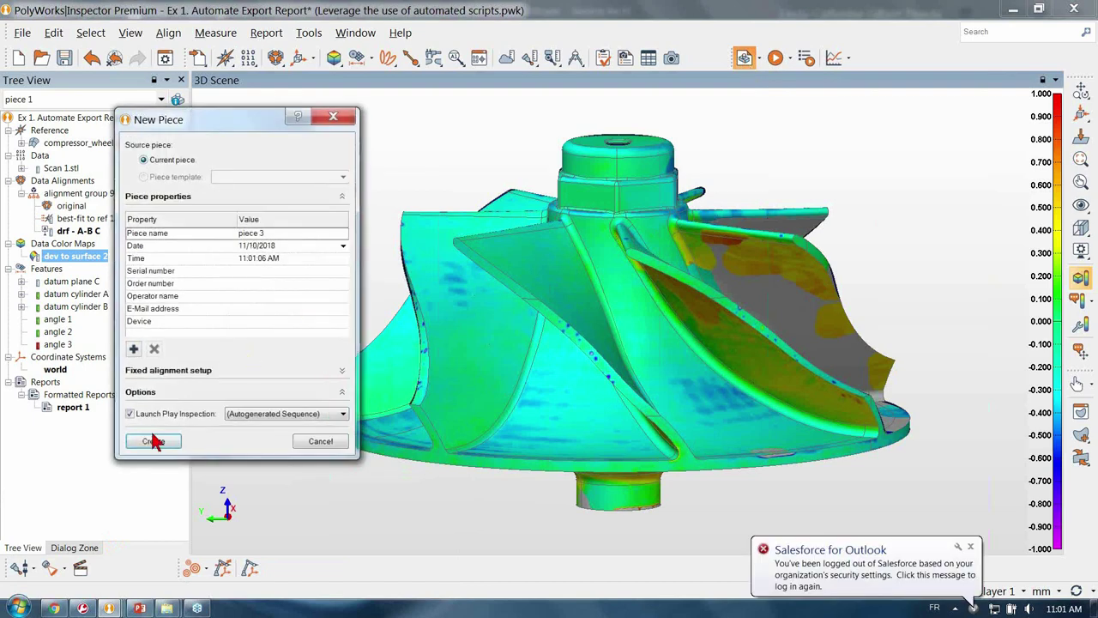
click(150, 445)
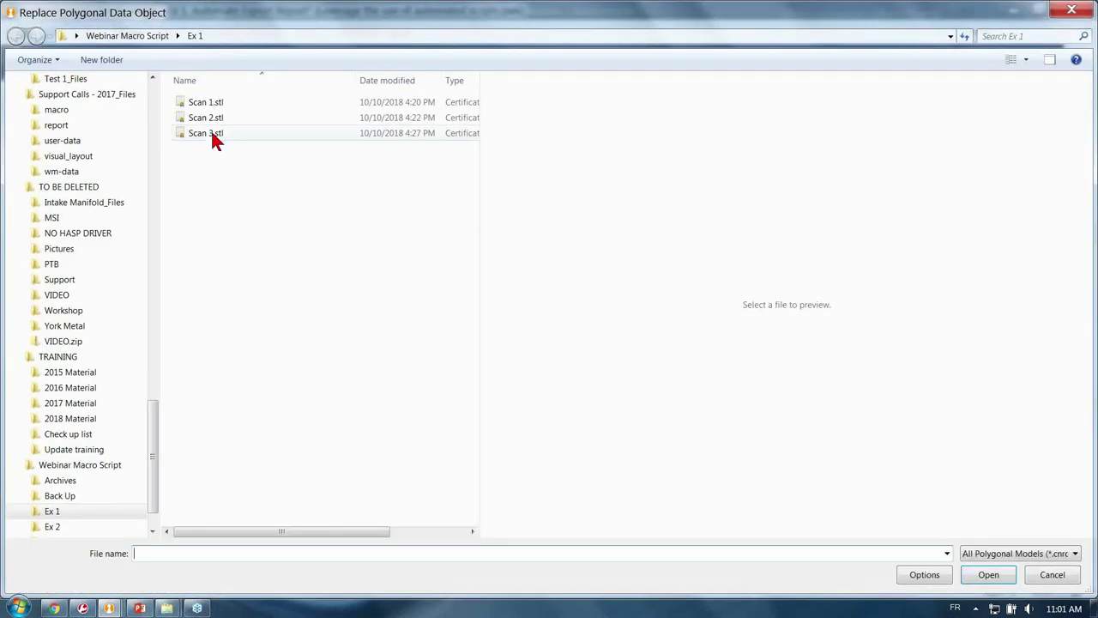
Run the inspection on Scan 2.stl, then view the new results in report 1.
click(213, 120)
click(978, 576)
click(521, 340)
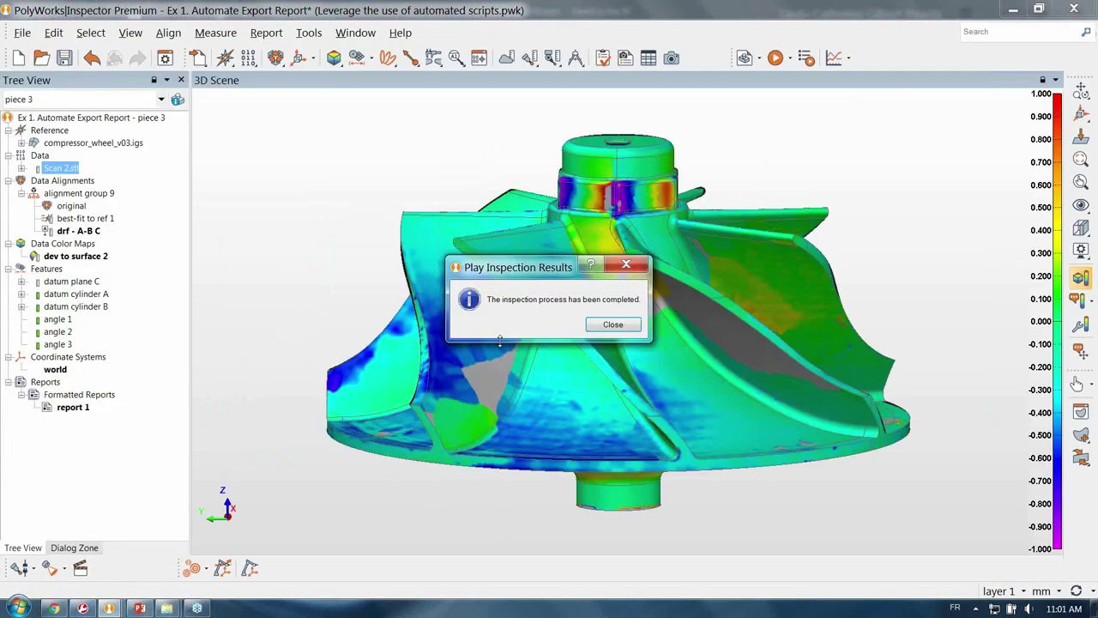
click(614, 326)
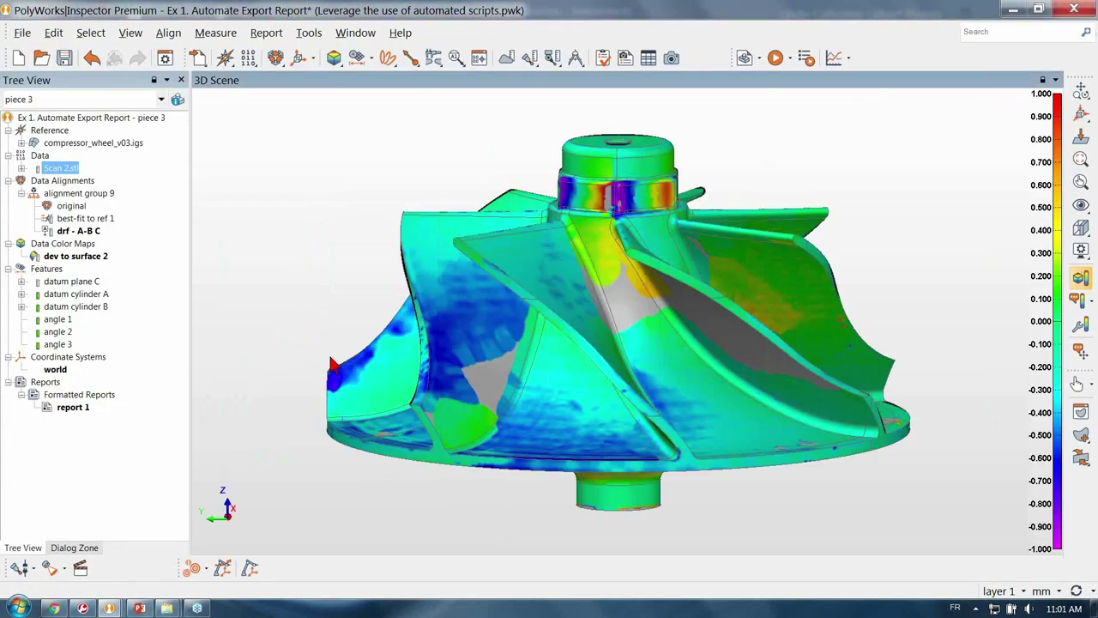
click(81, 407)
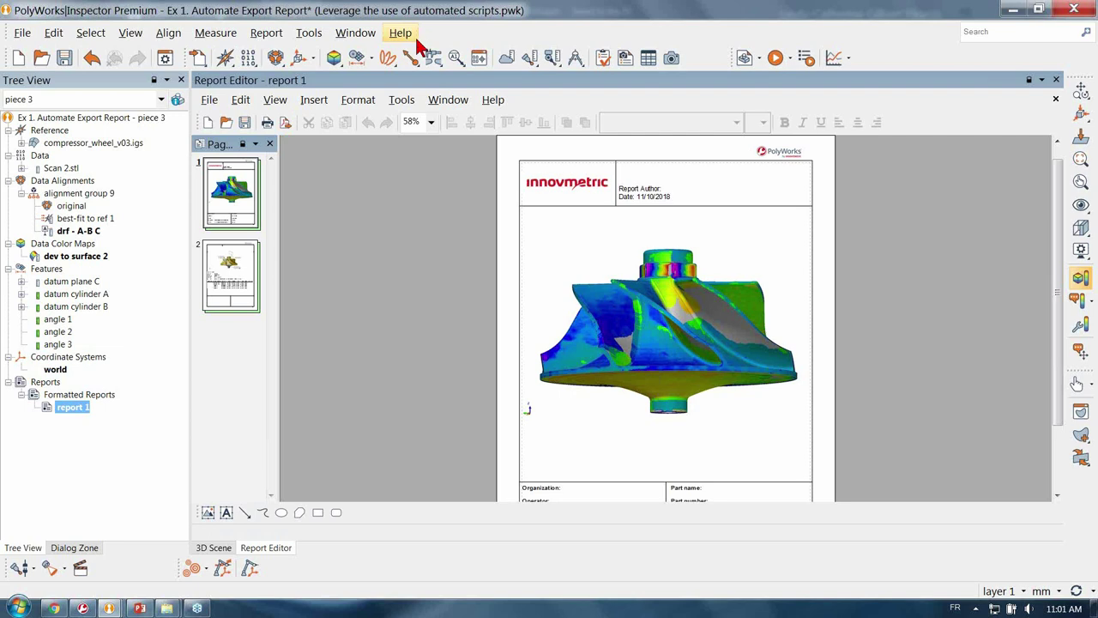
Create sequence 1 from the autogenerated steps in the Sequence Editor.
click(806, 57)
click(207, 121)
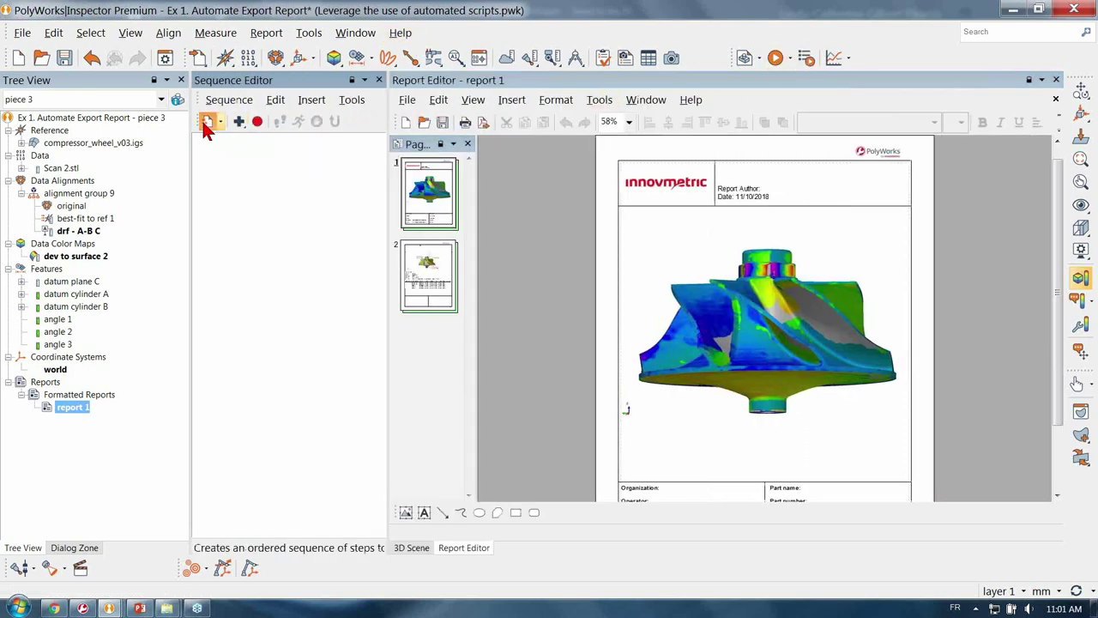
click(547, 334)
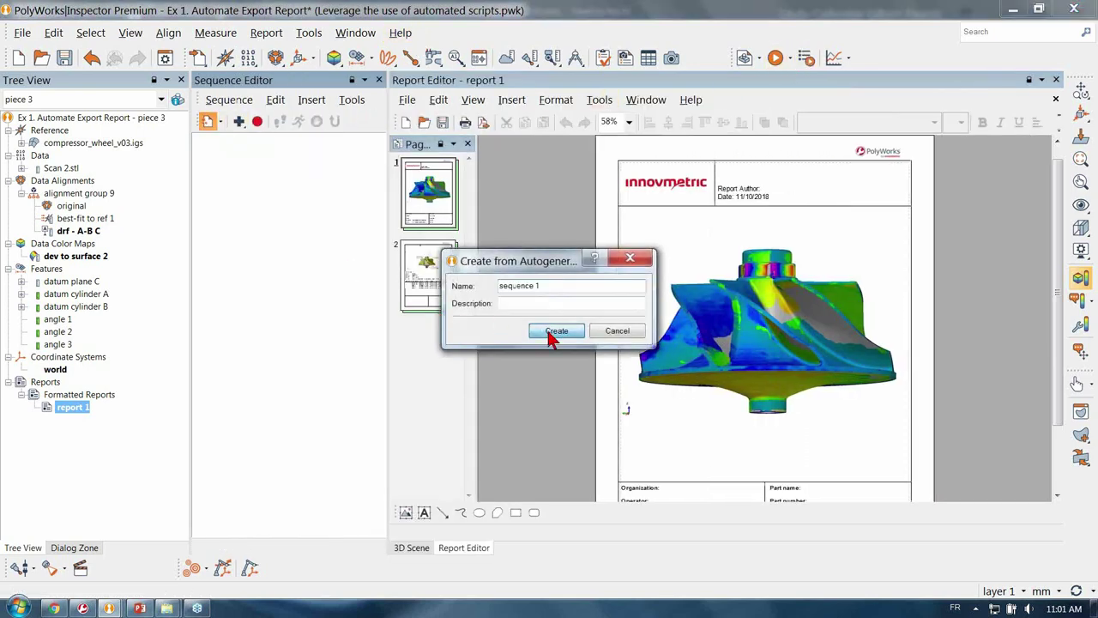
Add a Macro Script step with a new script named 'Export report'.
right_click(283, 304)
mouse_move(455, 396)
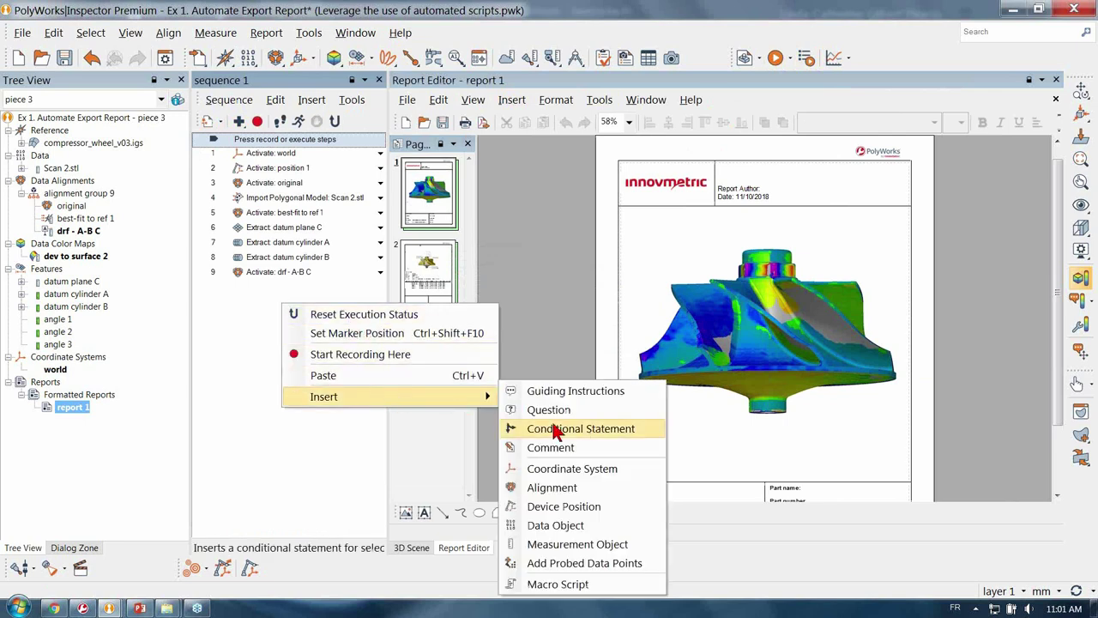
click(559, 583)
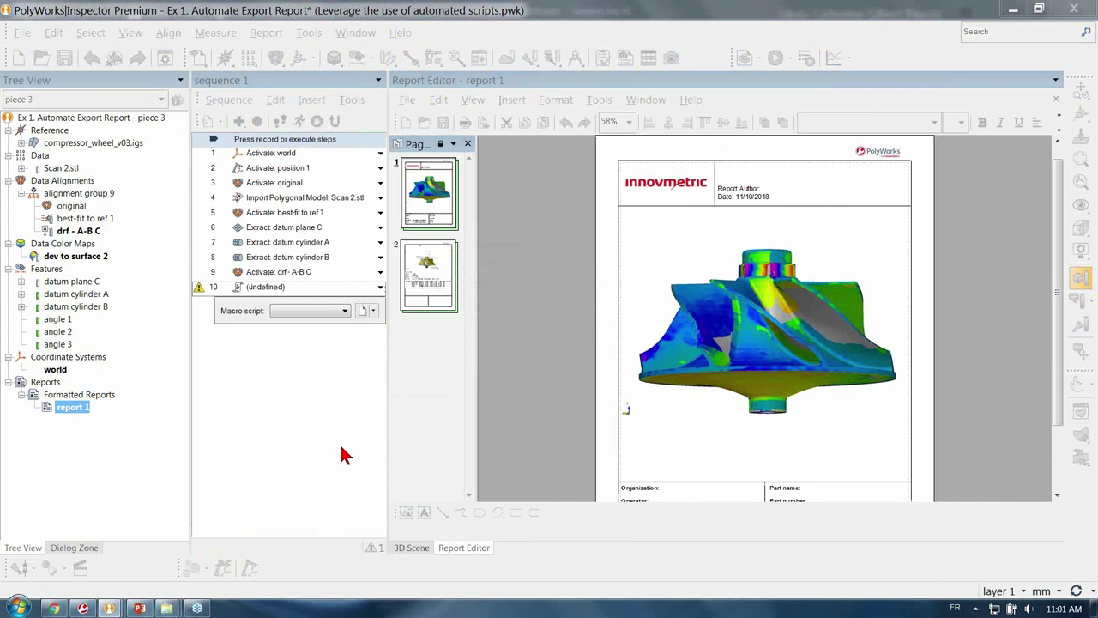
click(363, 314)
text(Export report)
key(Return)
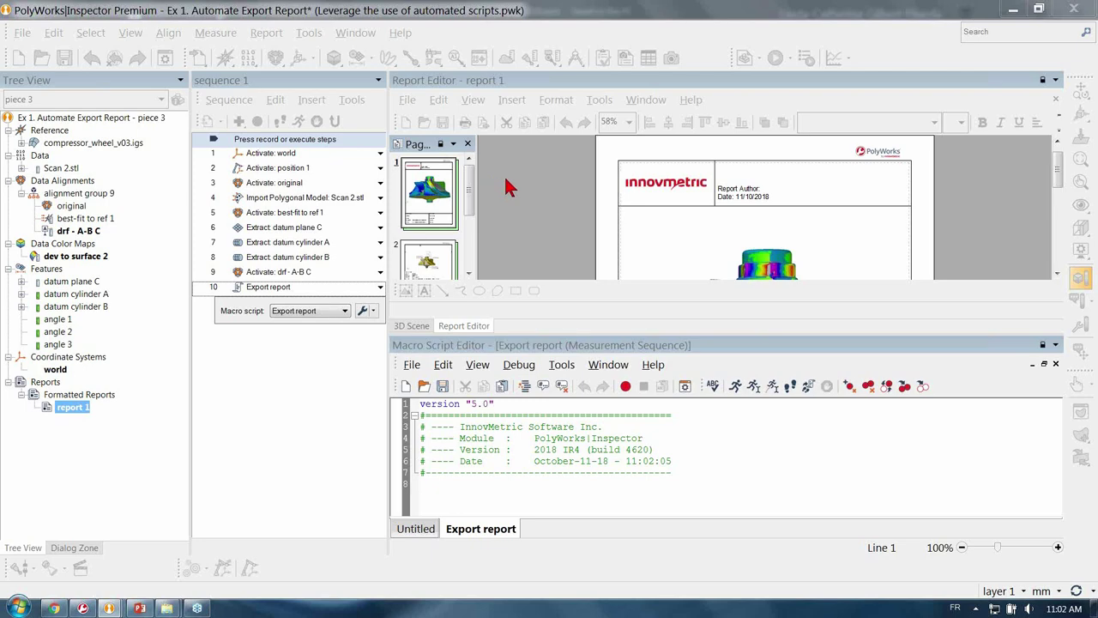
Display the Command History from Tools > Commands.
click(310, 33)
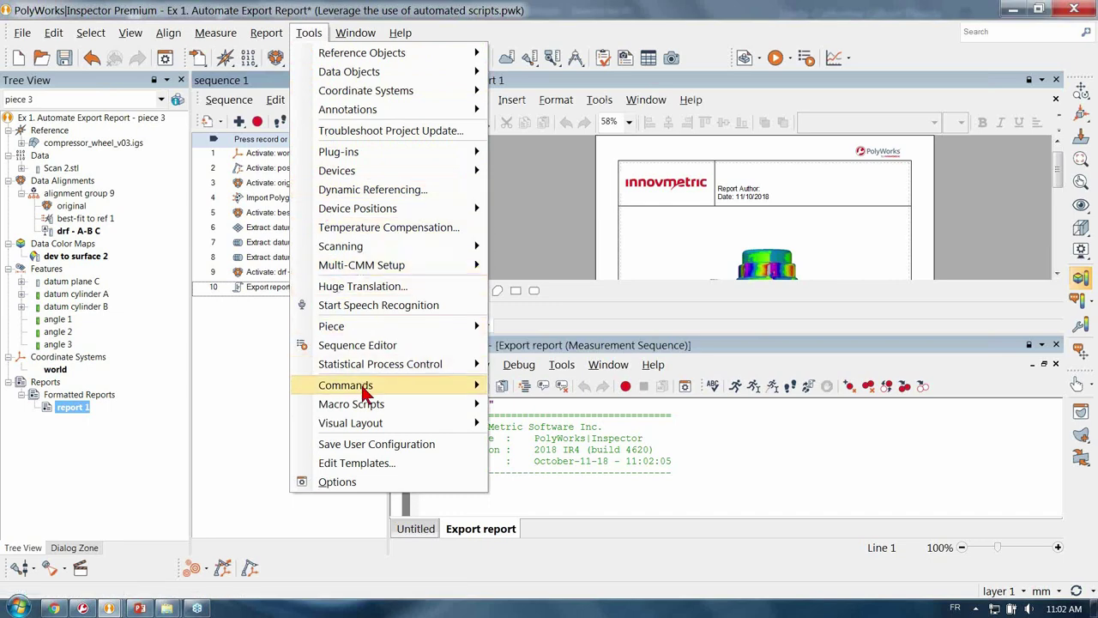
mouse_move(363, 385)
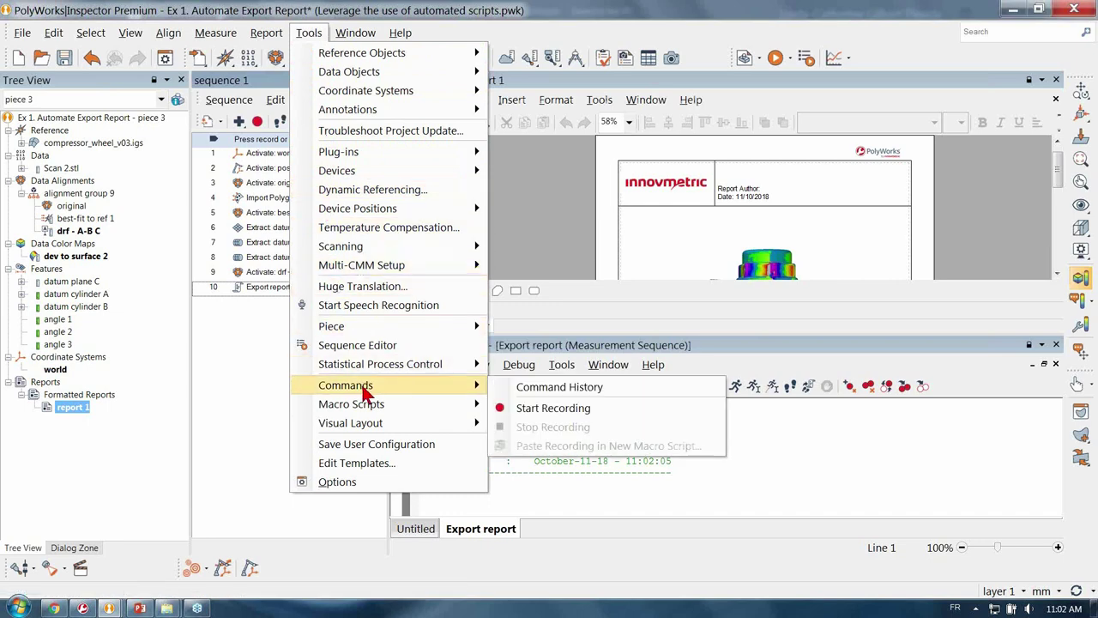
click(566, 387)
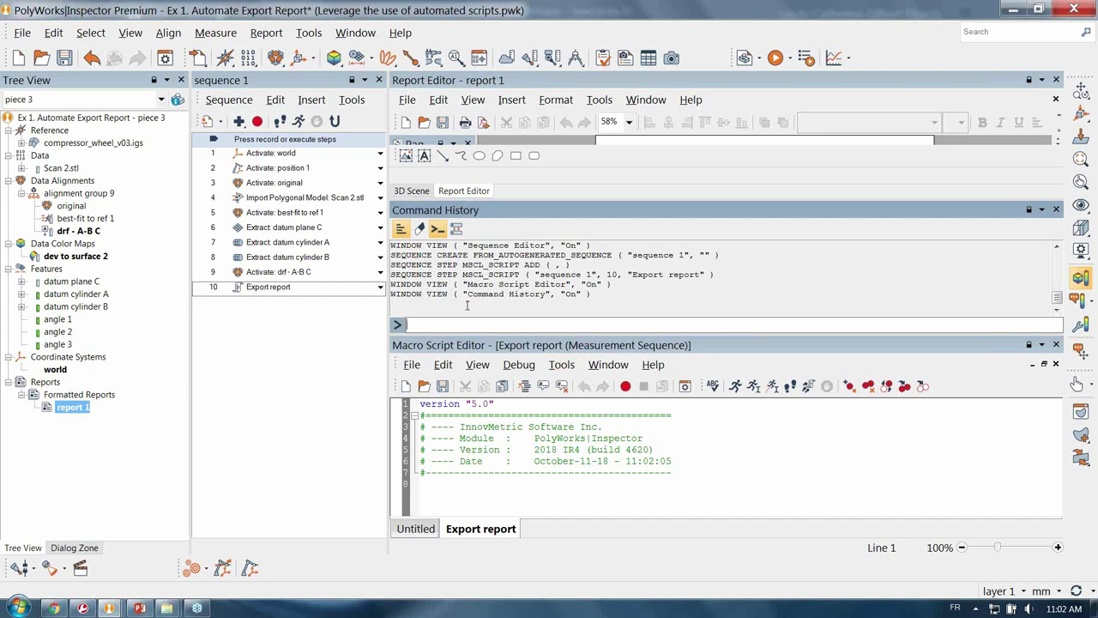
Export report 1 to PDF as report 1.pdf and close the PDF viewer.
click(80, 282)
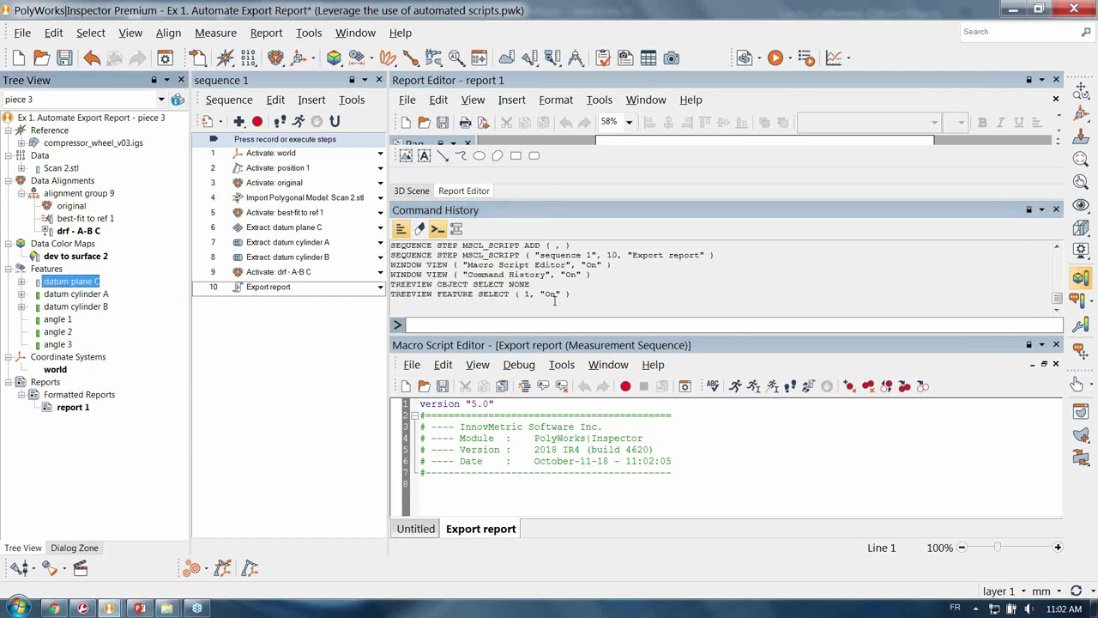
click(483, 124)
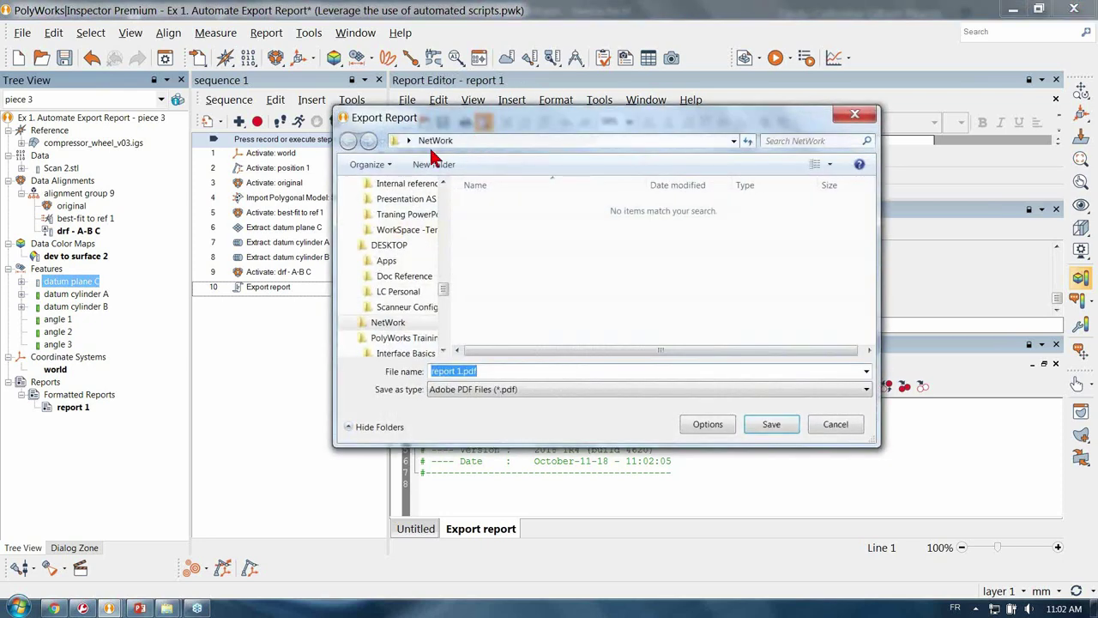
click(752, 427)
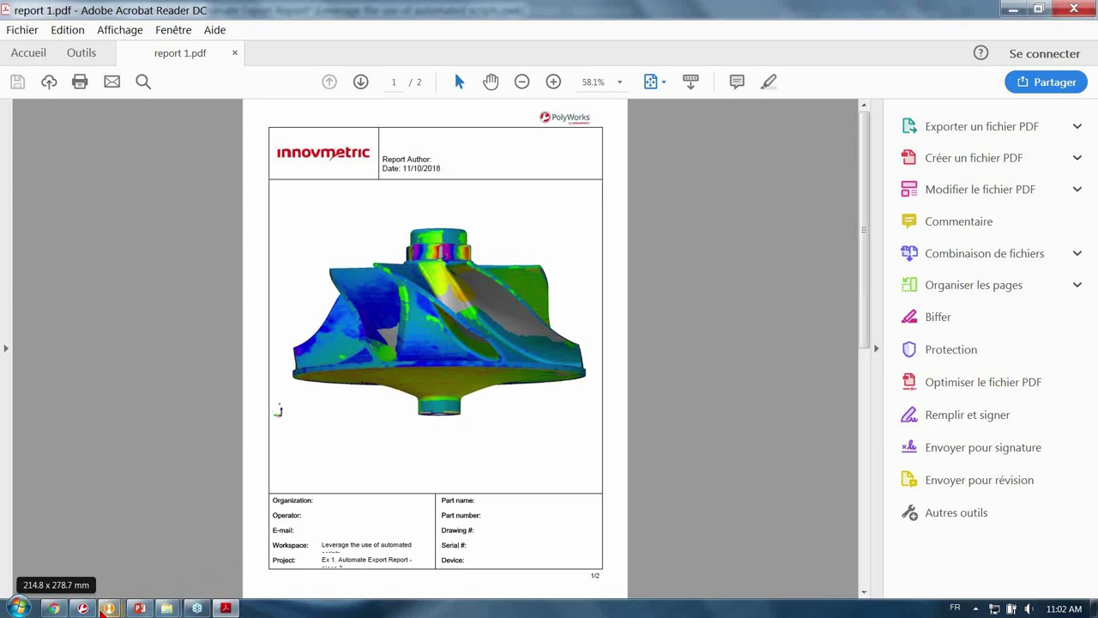
right_click(225, 607)
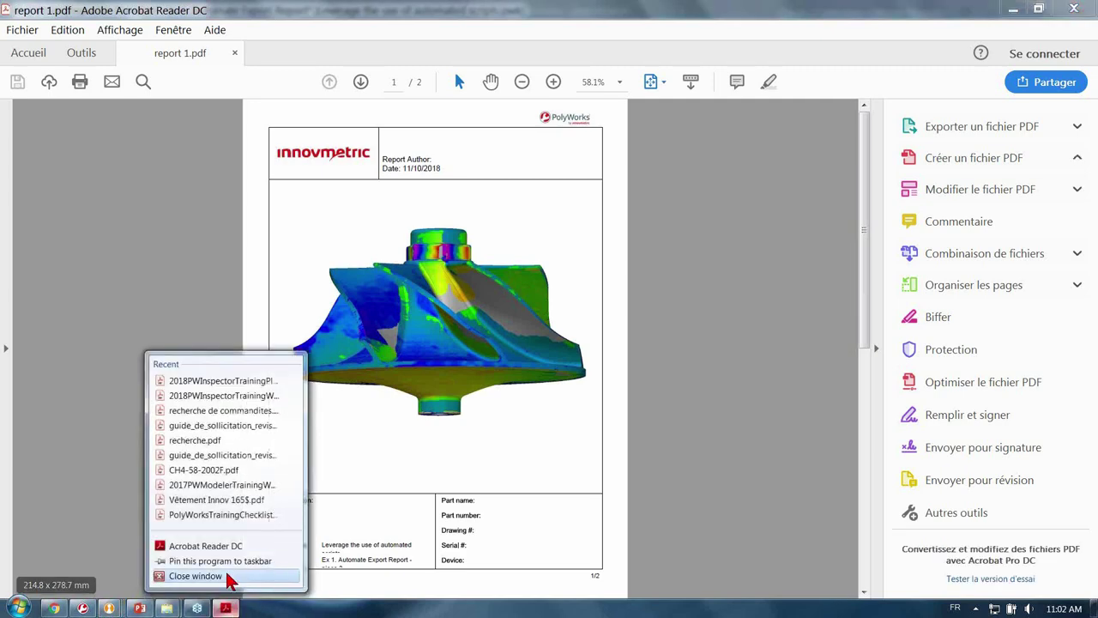
click(228, 576)
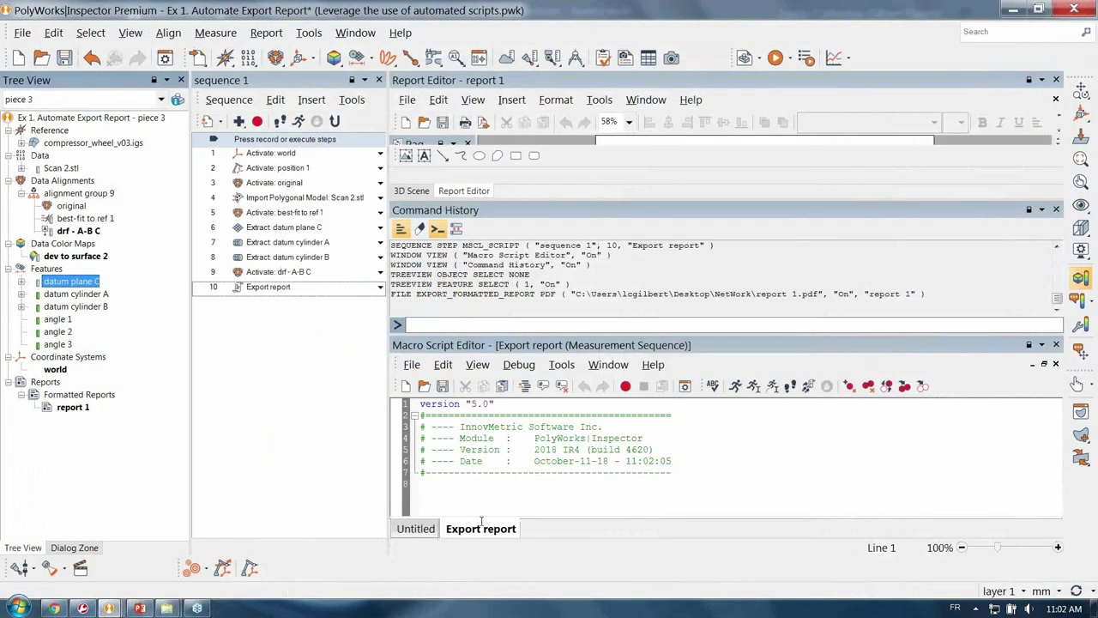
Paste the logged FILE EXPORT_FORMATTED_REPORT PDF command onto macro line 9, adding '$' before the path.
drag(925, 293, 393, 295)
key(ctrl+c)
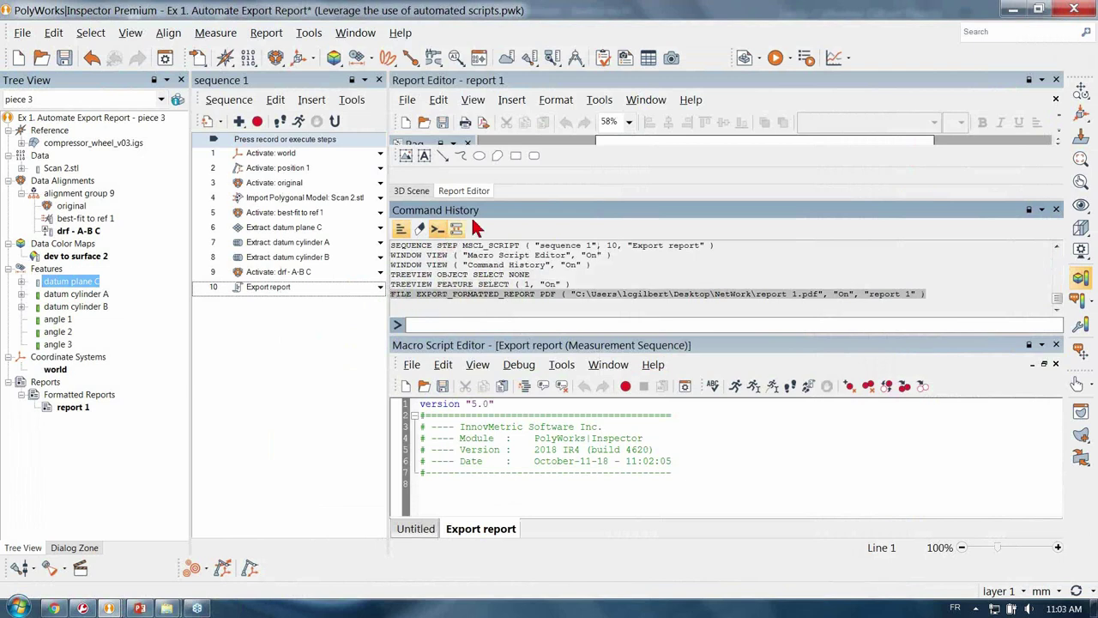
click(445, 488)
key(Return)
key(ctrl+v)
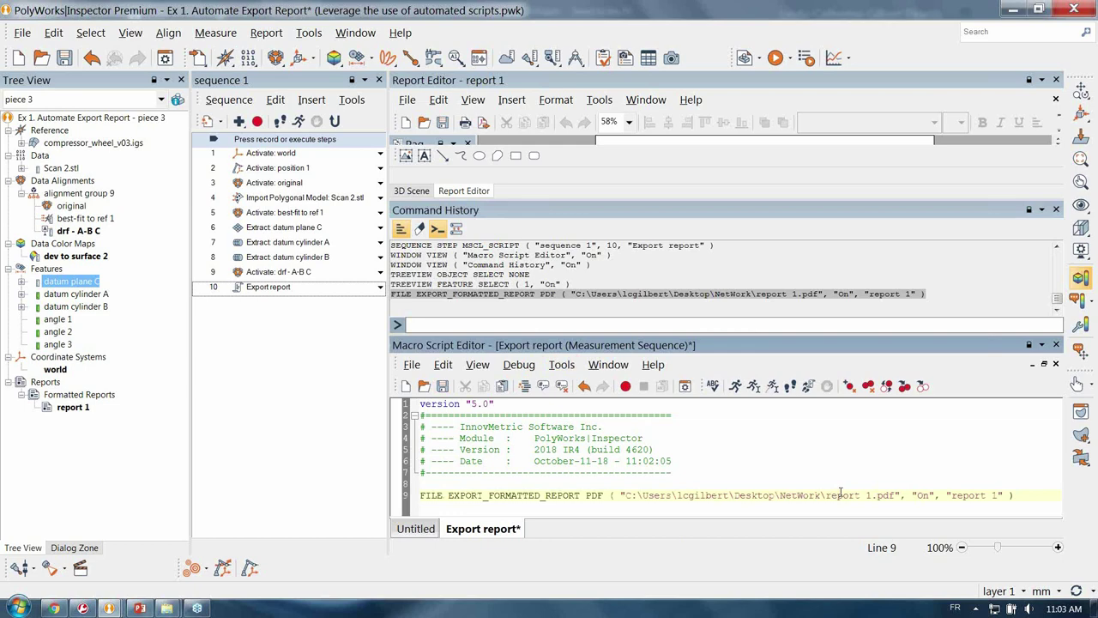
click(618, 495)
text($)
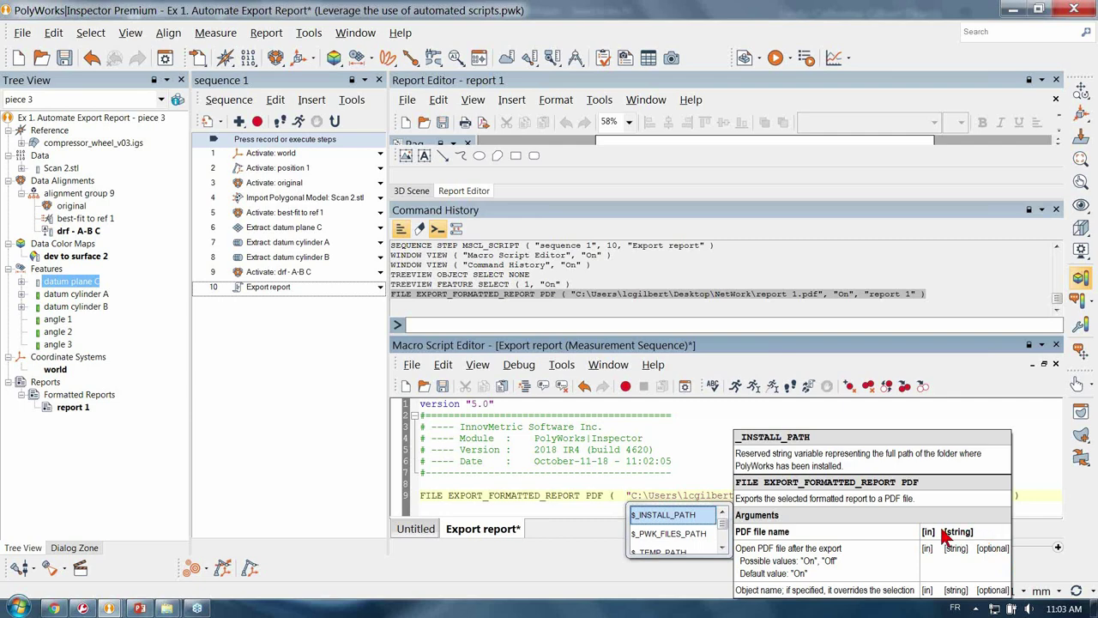
Change line 9's open-PDF-after-export argument from 'On' to 'Off'.
click(639, 496)
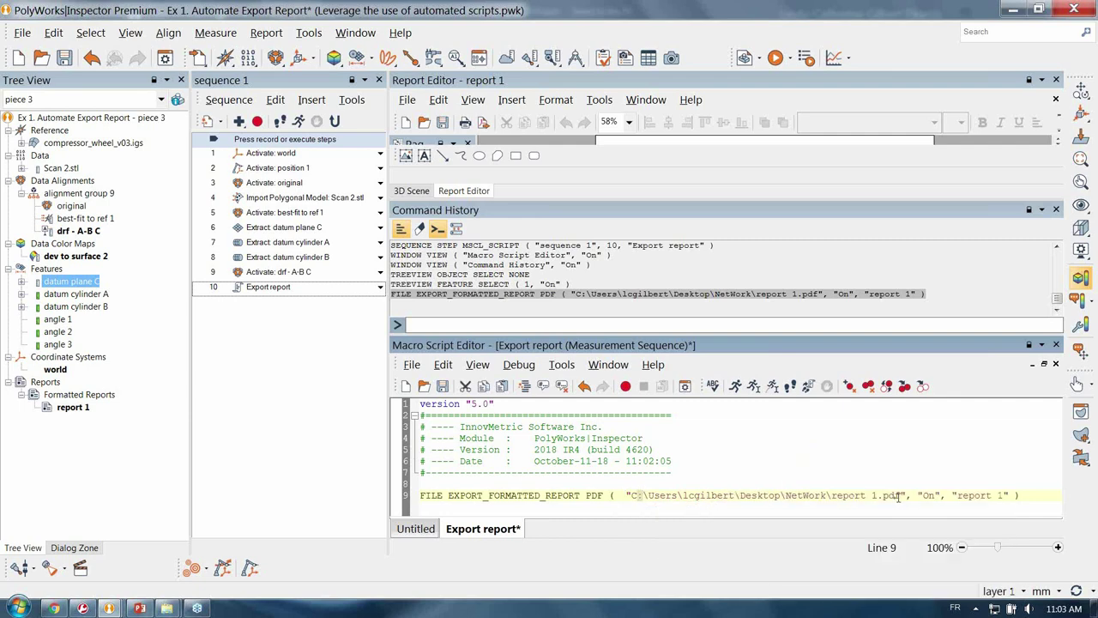
drag(904, 496, 787, 496)
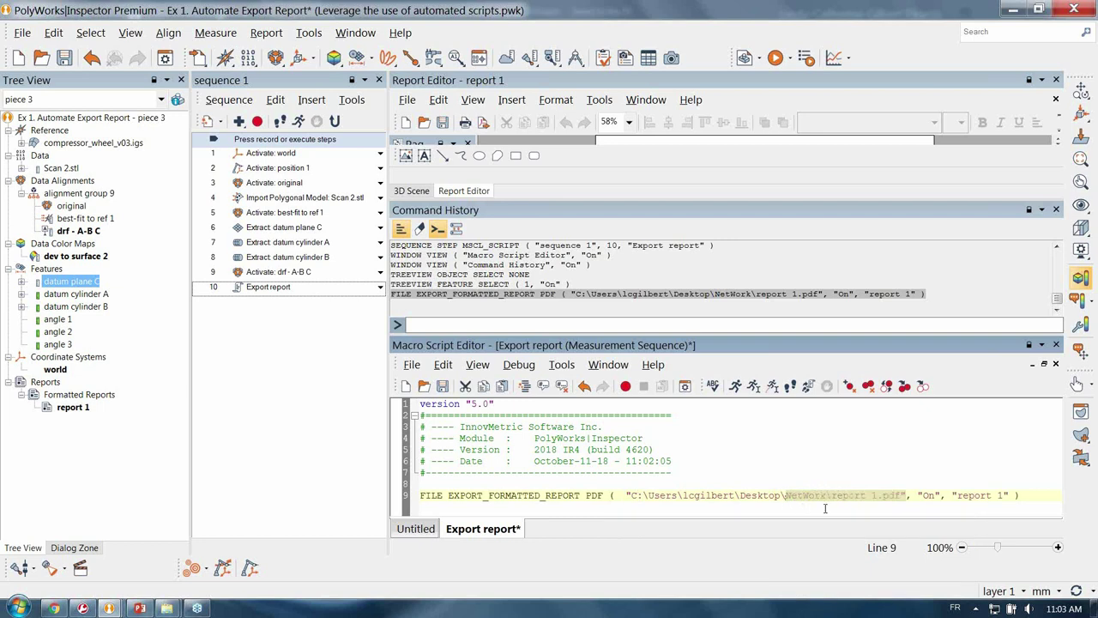
click(916, 496)
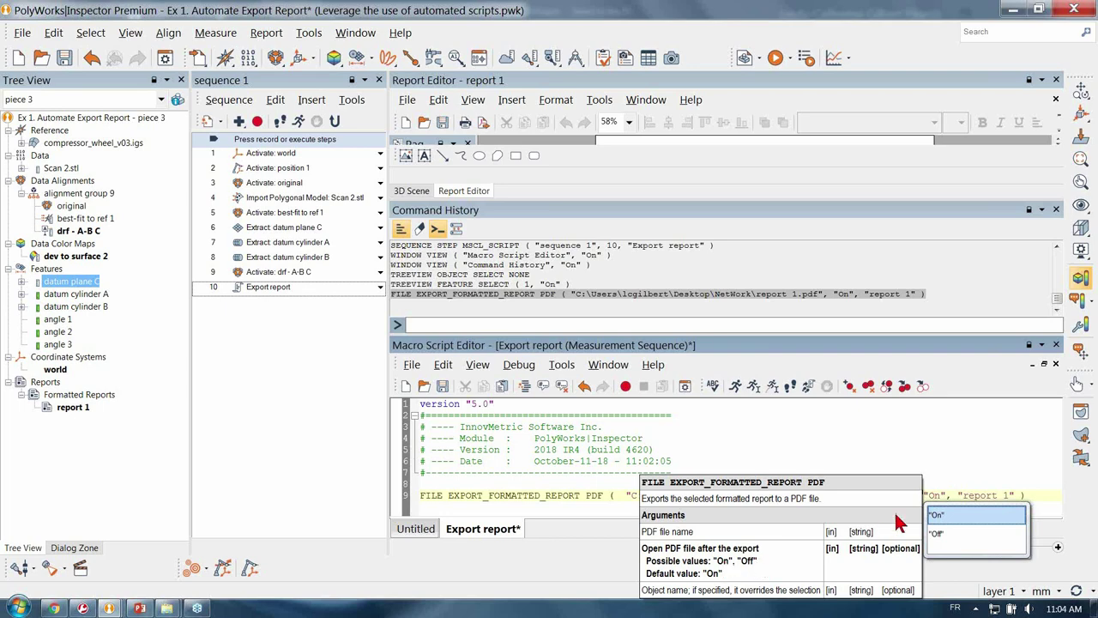
double_click(935, 494)
text(Off)
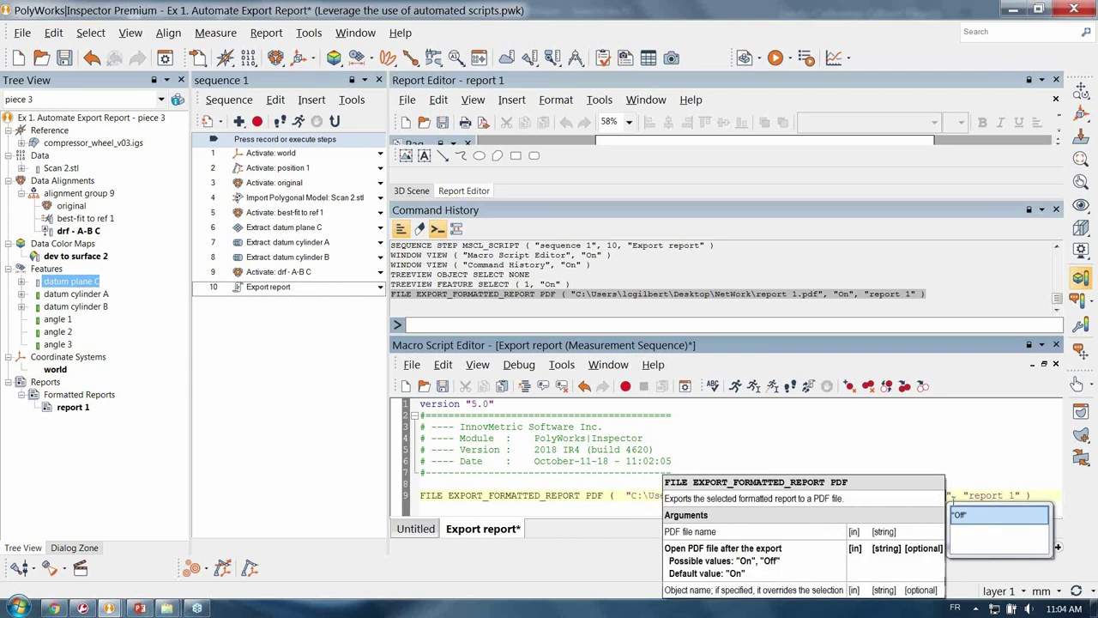
click(966, 495)
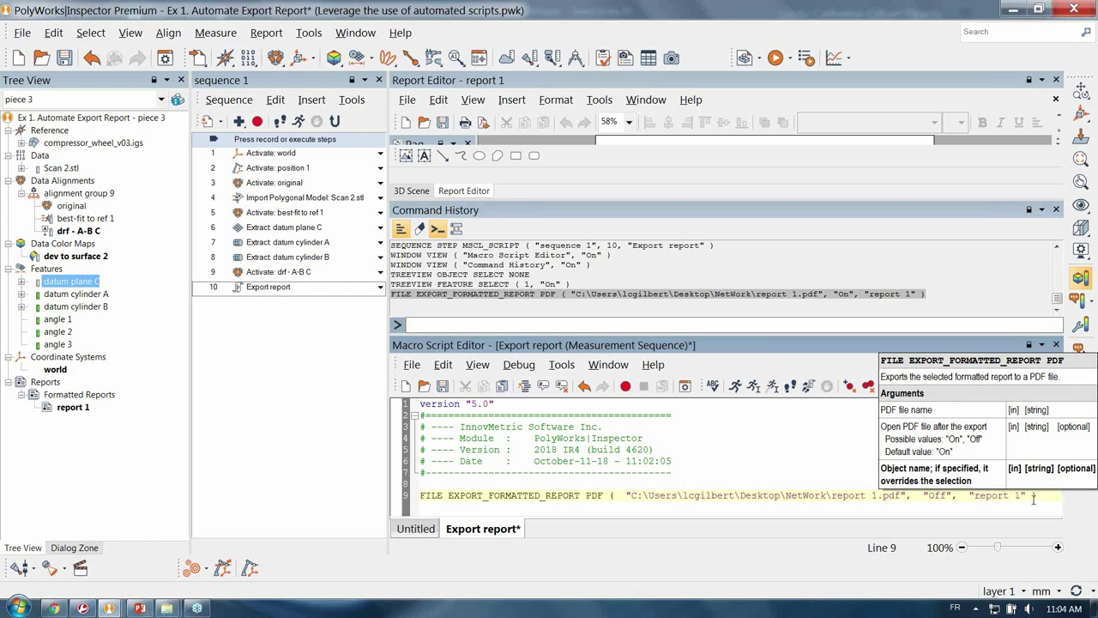
click(86, 408)
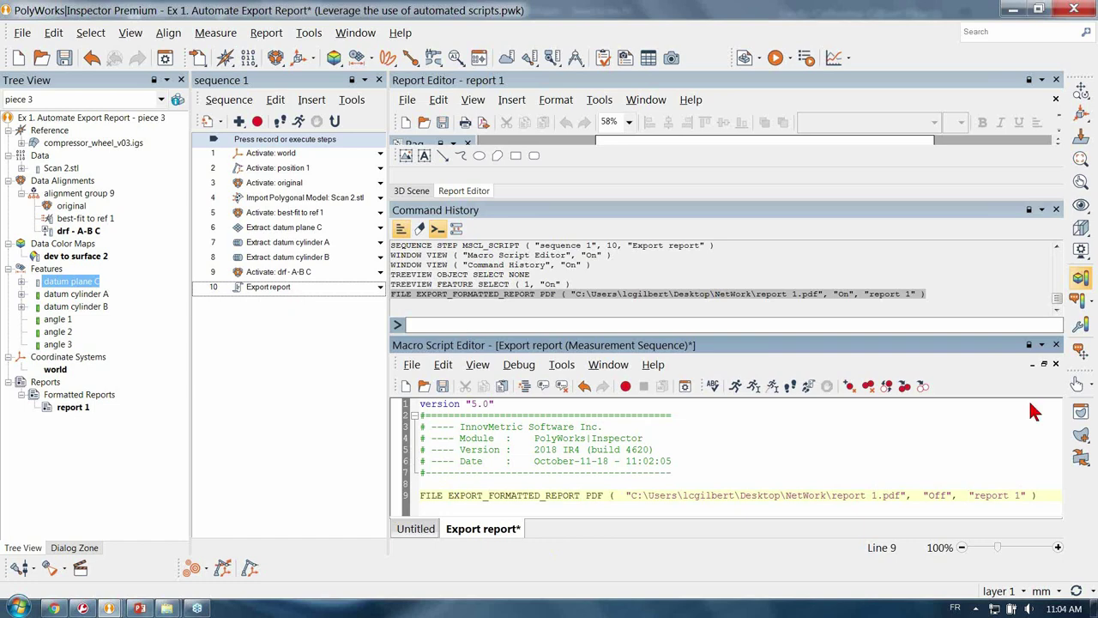
Save and close the macro script, then create piece 4 running sequence 1.
click(1056, 345)
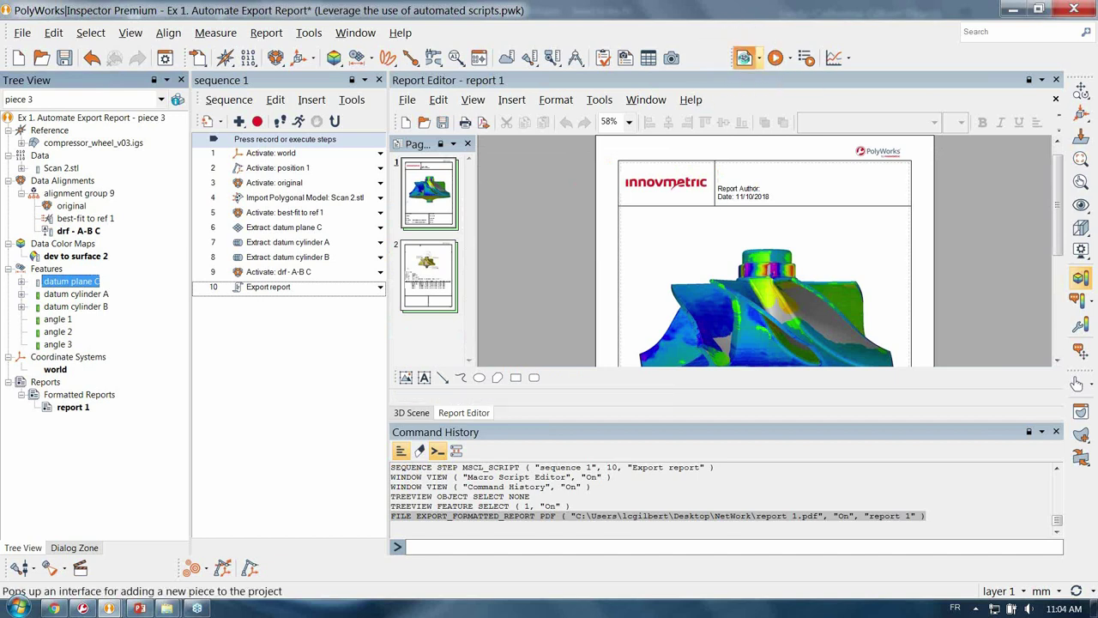
click(743, 58)
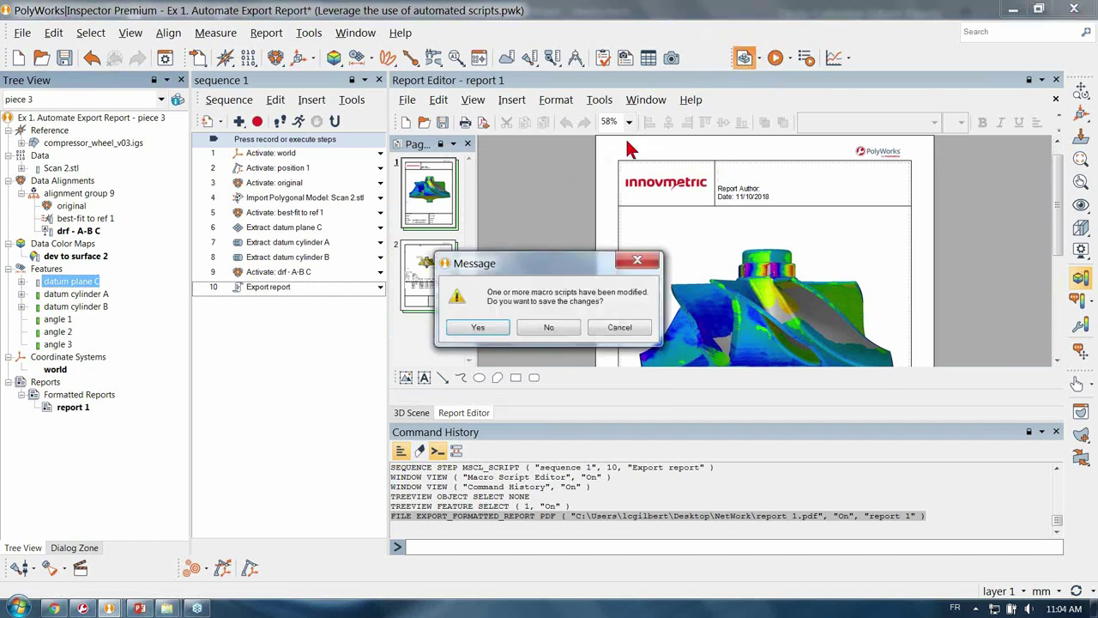
click(477, 330)
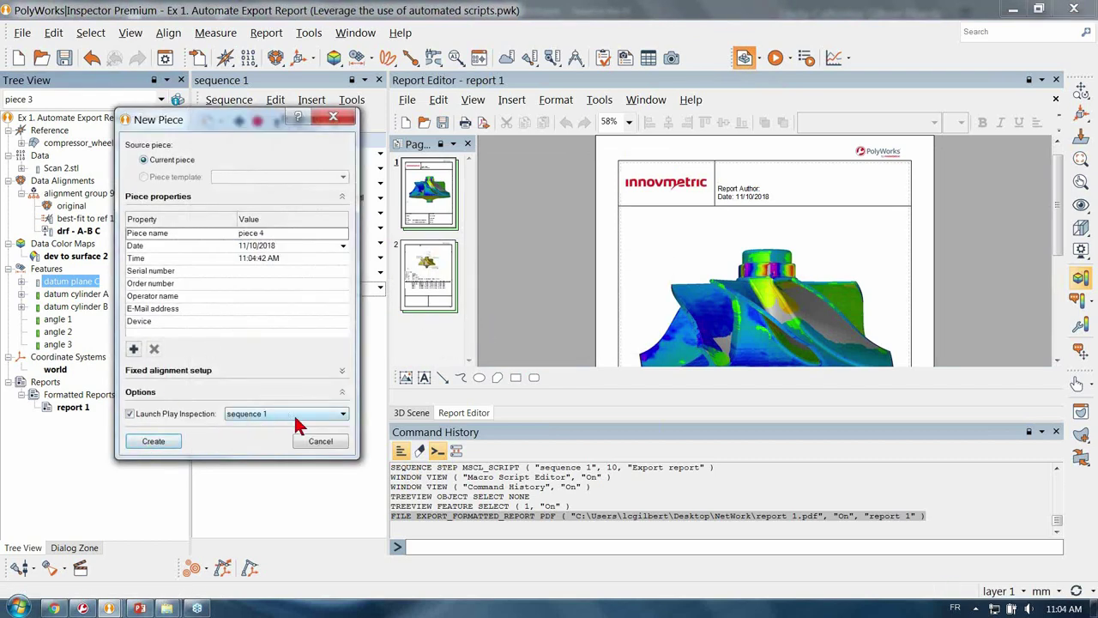
drag(240, 120, 494, 130)
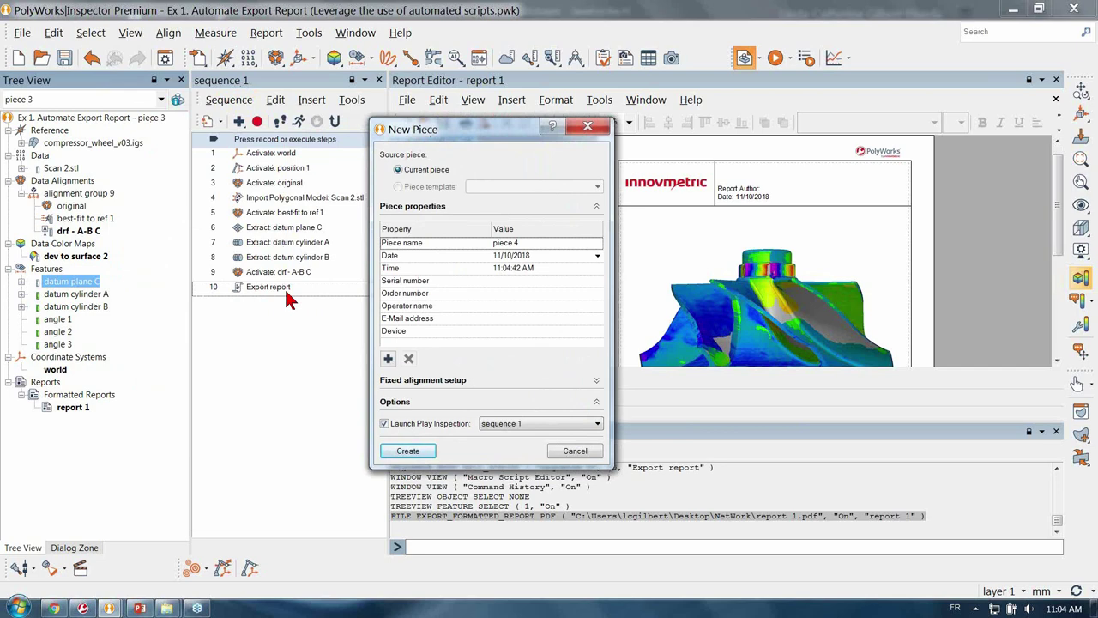
click(408, 450)
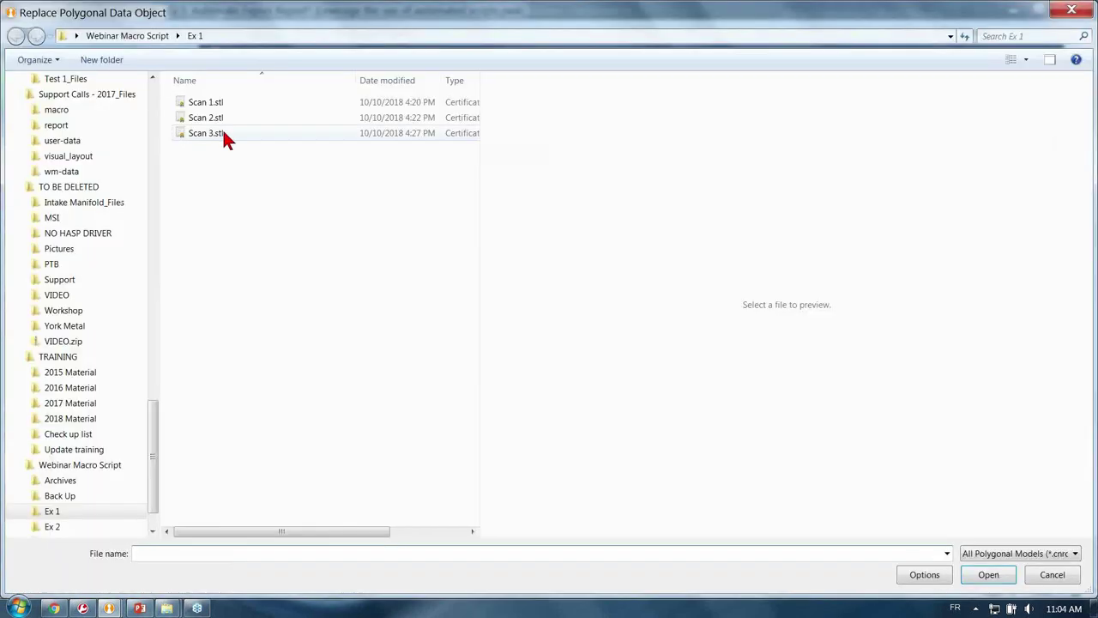
Replace the scan with Scan 3.stl in millimetres using the active alignment.
click(219, 133)
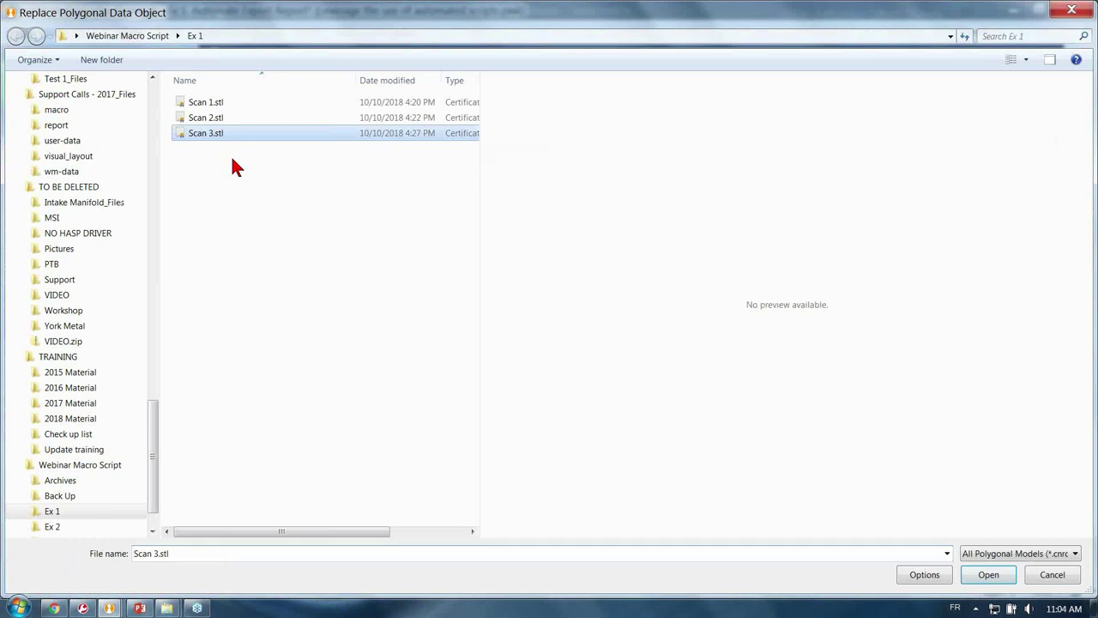
click(997, 579)
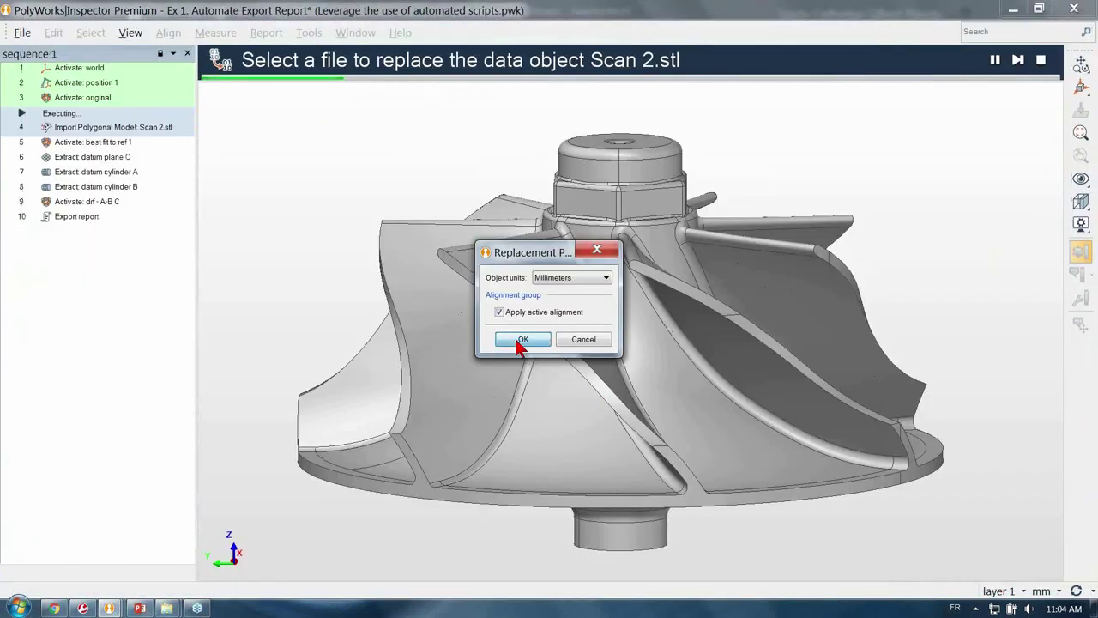
click(516, 338)
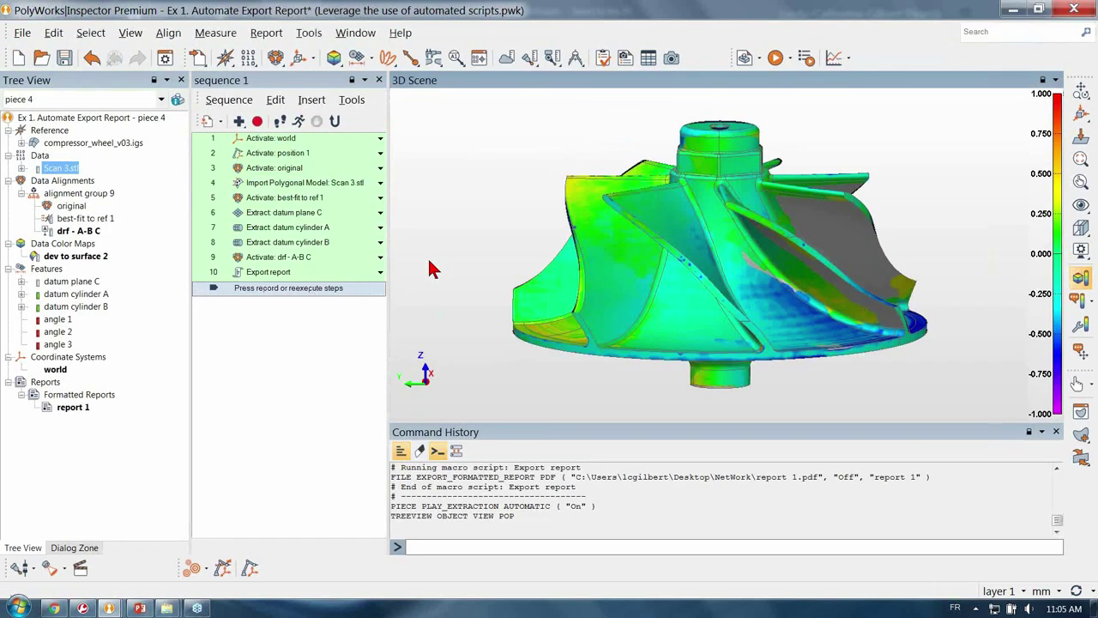
click(167, 607)
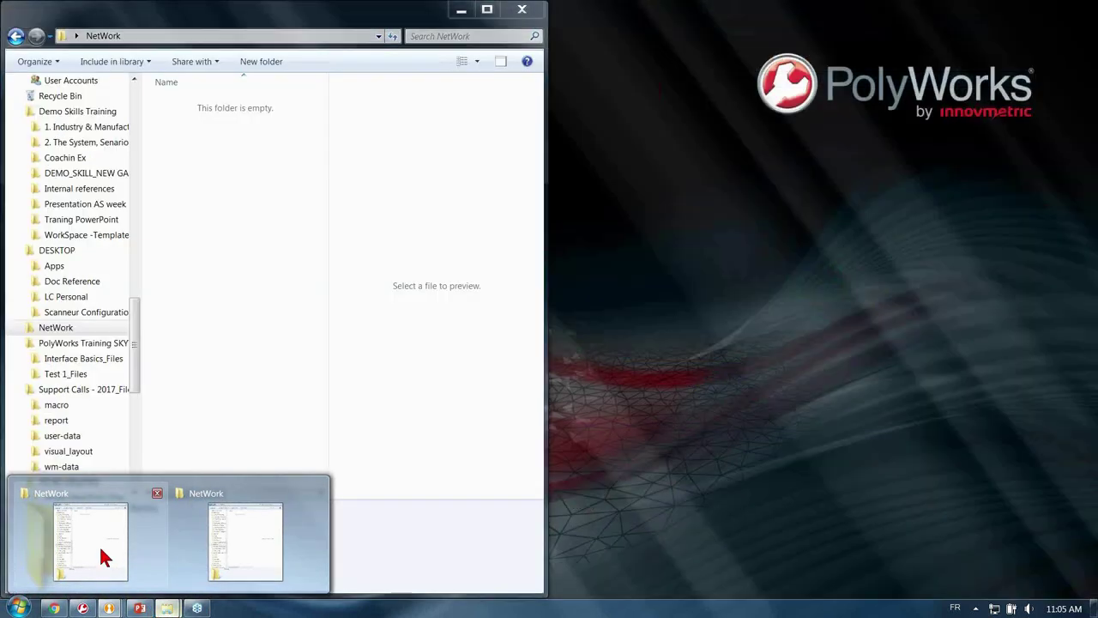
click(98, 544)
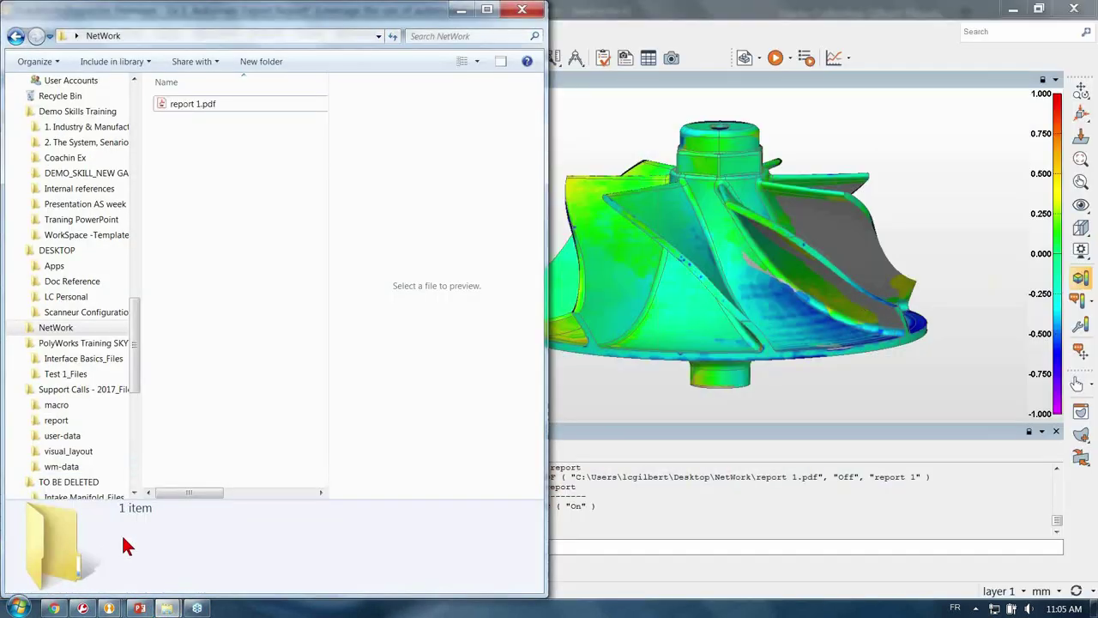
click(201, 104)
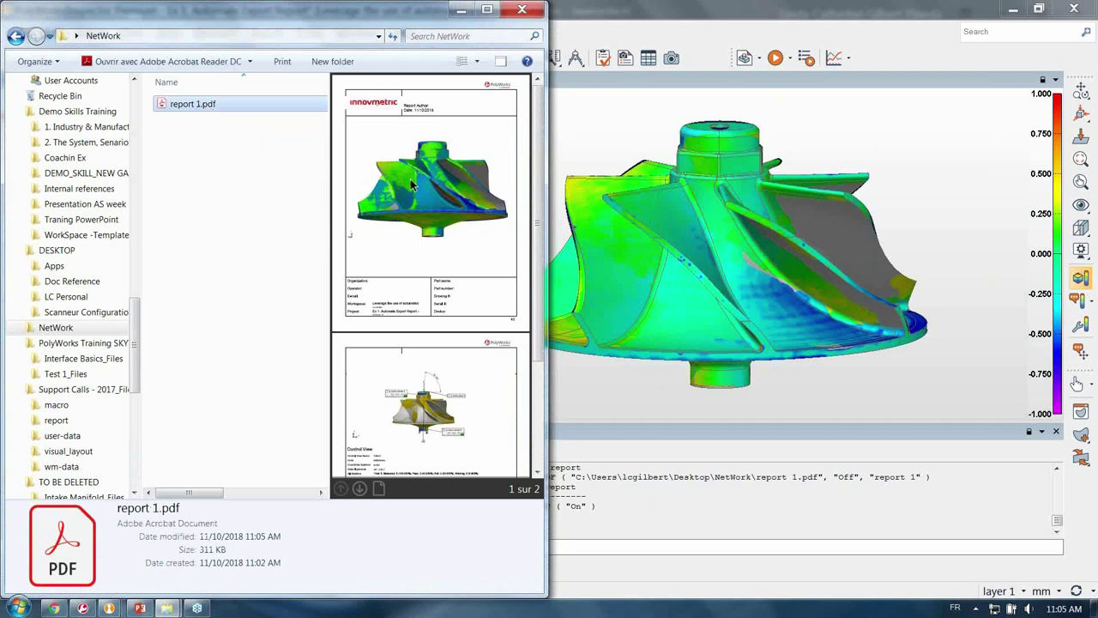
click(521, 10)
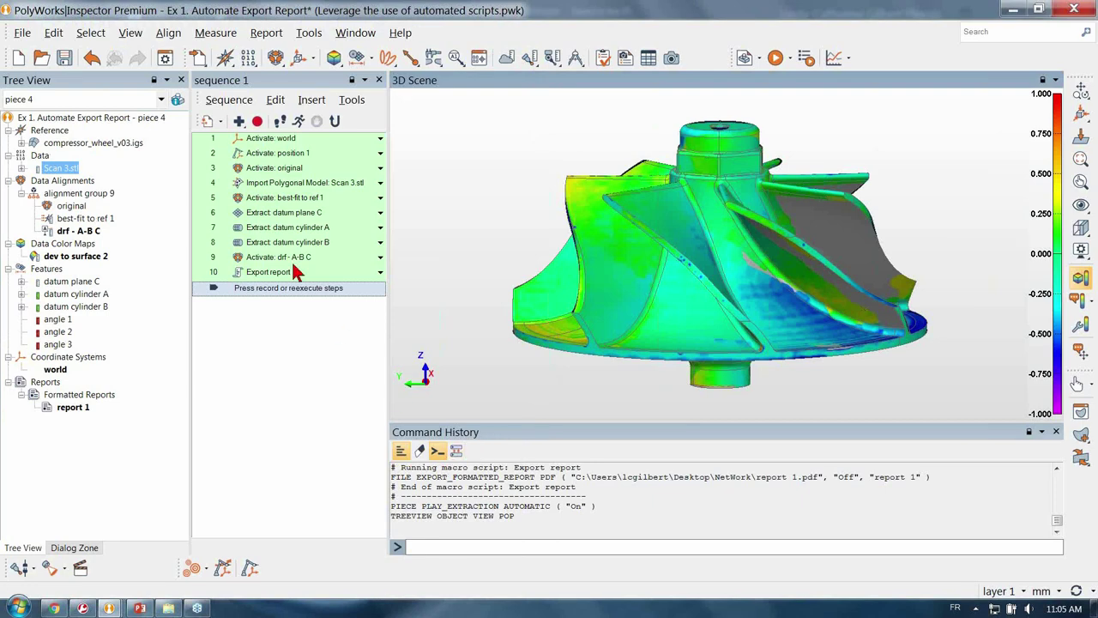
Edit step 10's Export report script, deleting the '1' so the path ends 'report .pdf'.
click(292, 271)
click(380, 273)
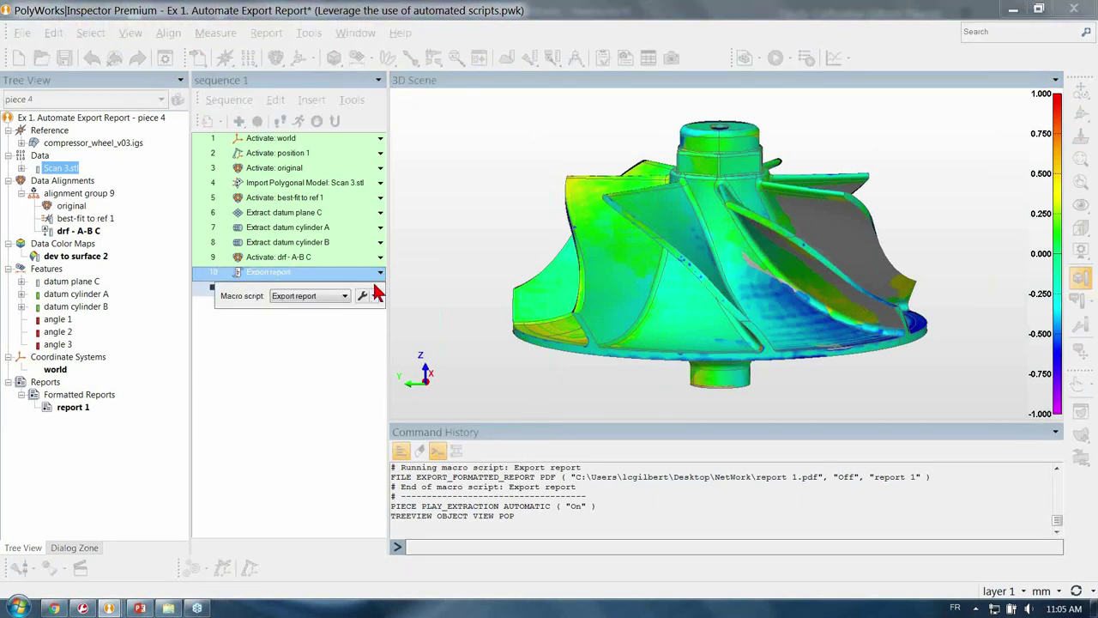
click(362, 297)
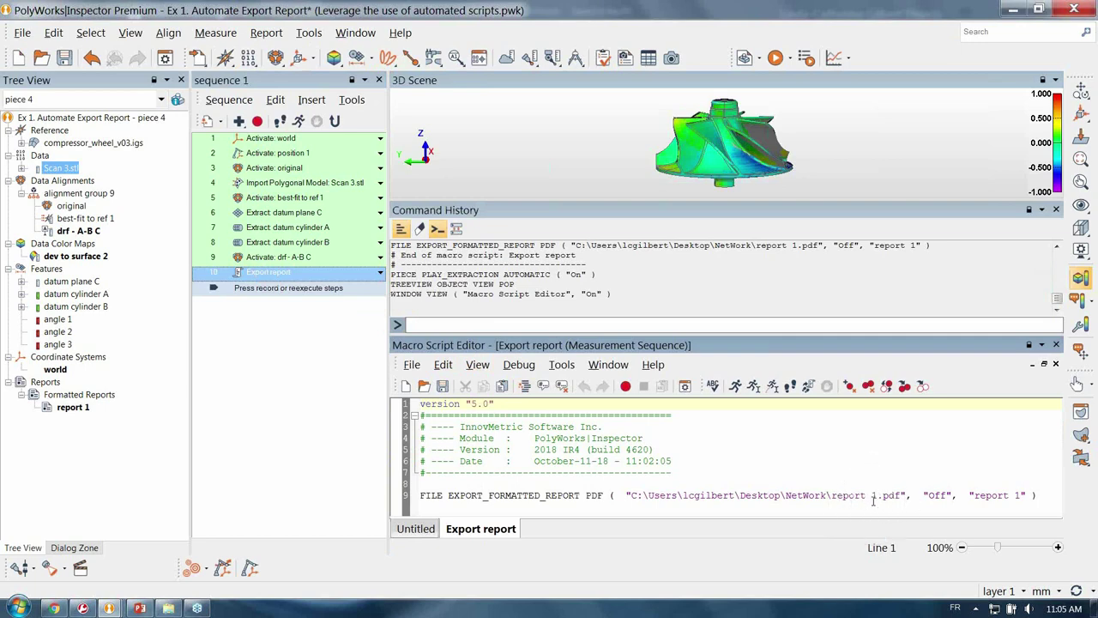
mouse_move(877, 496)
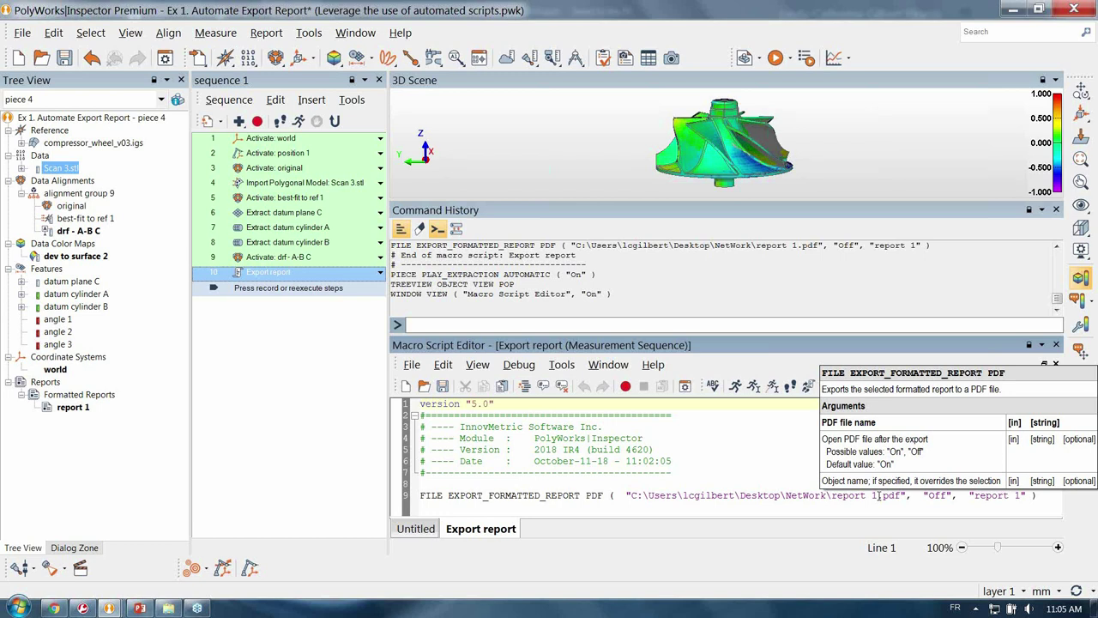
click(878, 495)
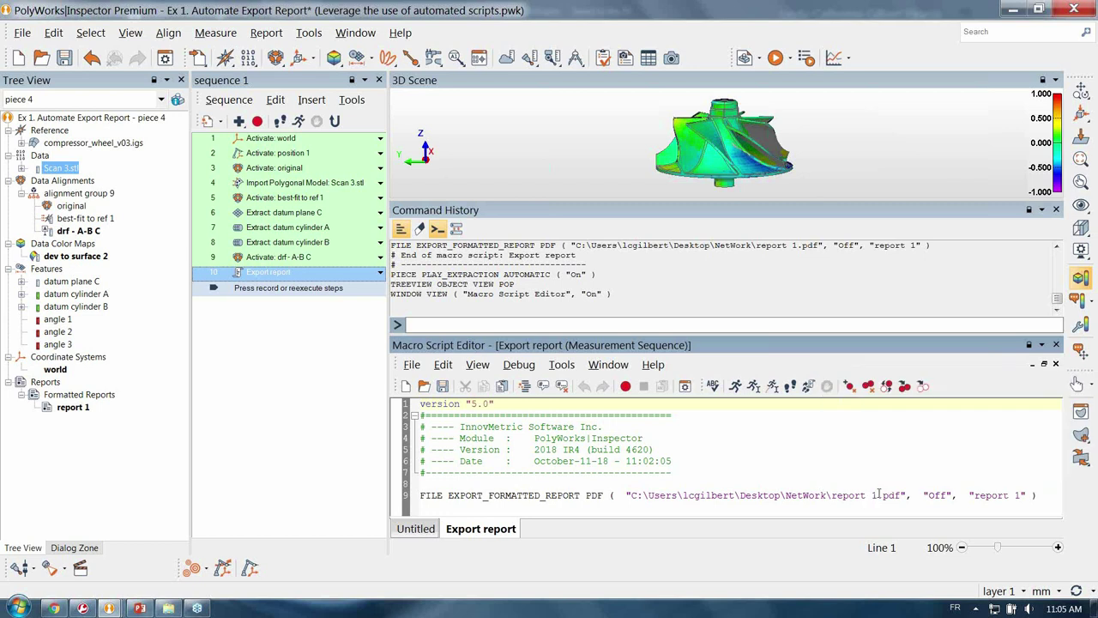
click(874, 494)
key(Delete)
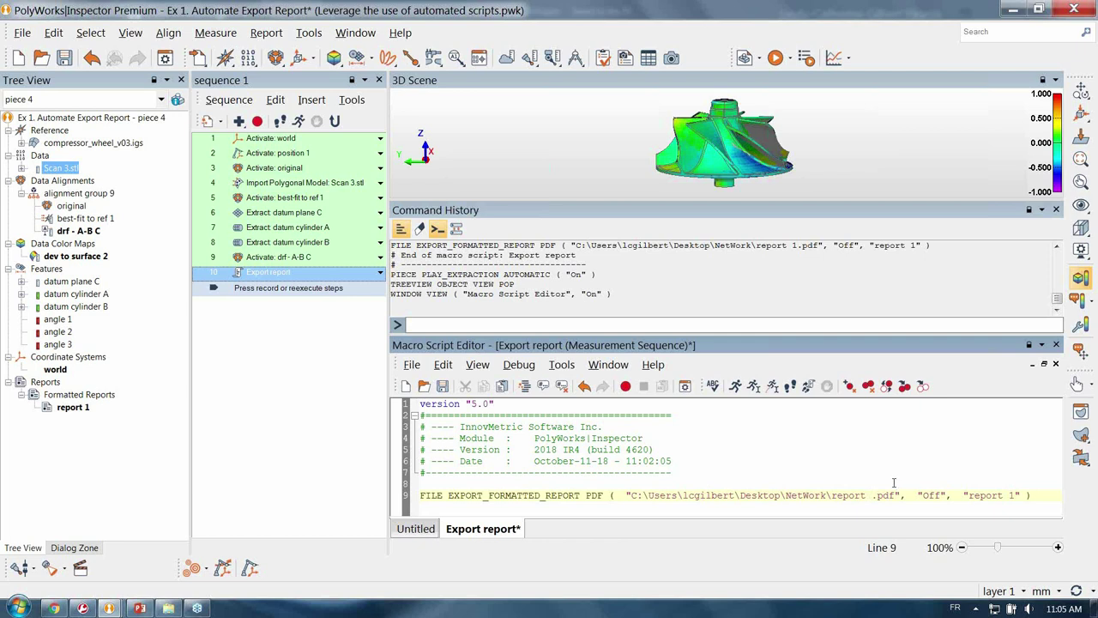
Rename piece 4 to 'LCG piece 4' in Piece Properties.
click(177, 102)
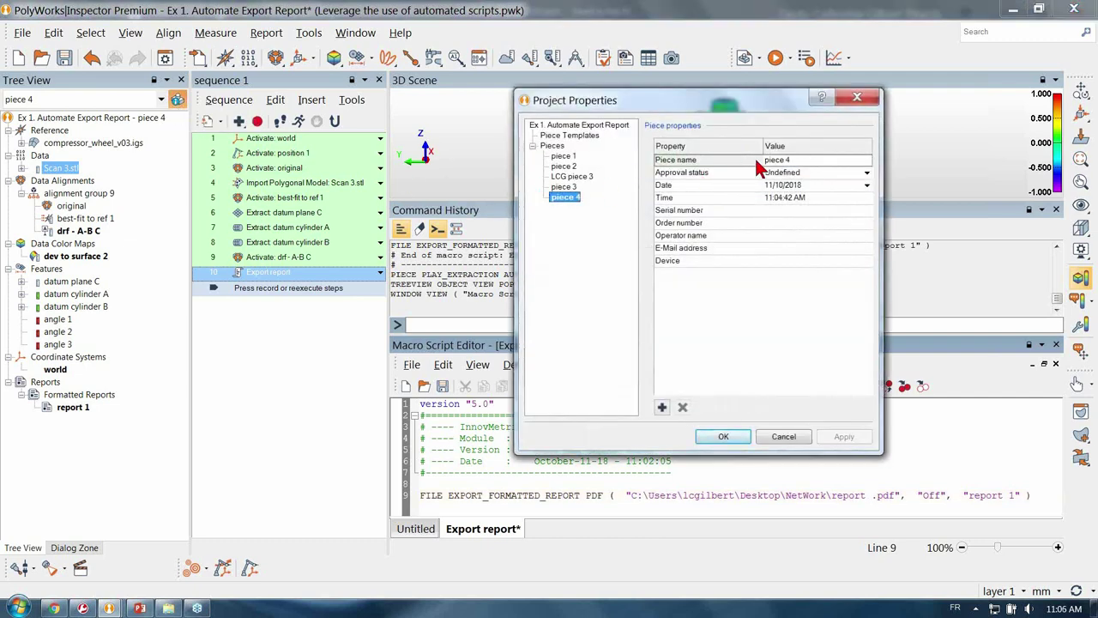
click(776, 159)
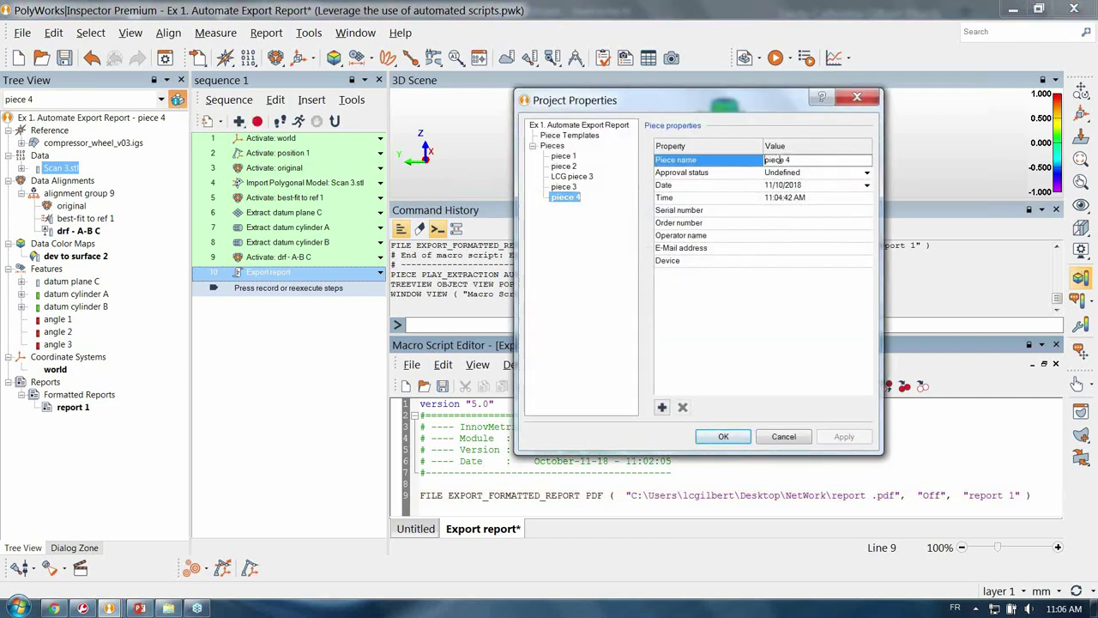
text(LCG)
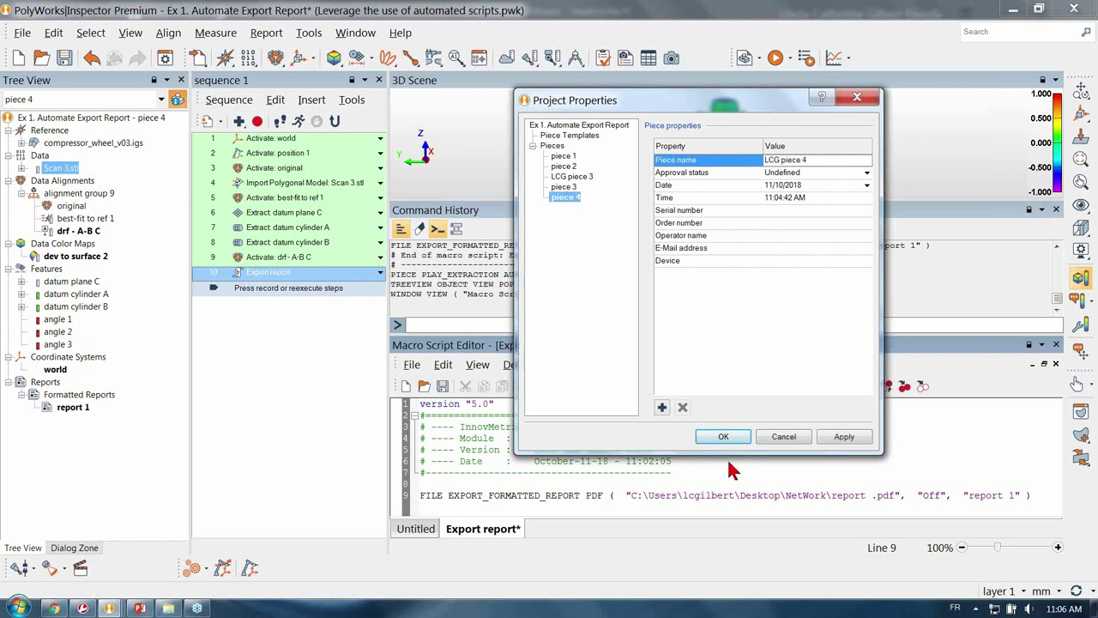
click(723, 436)
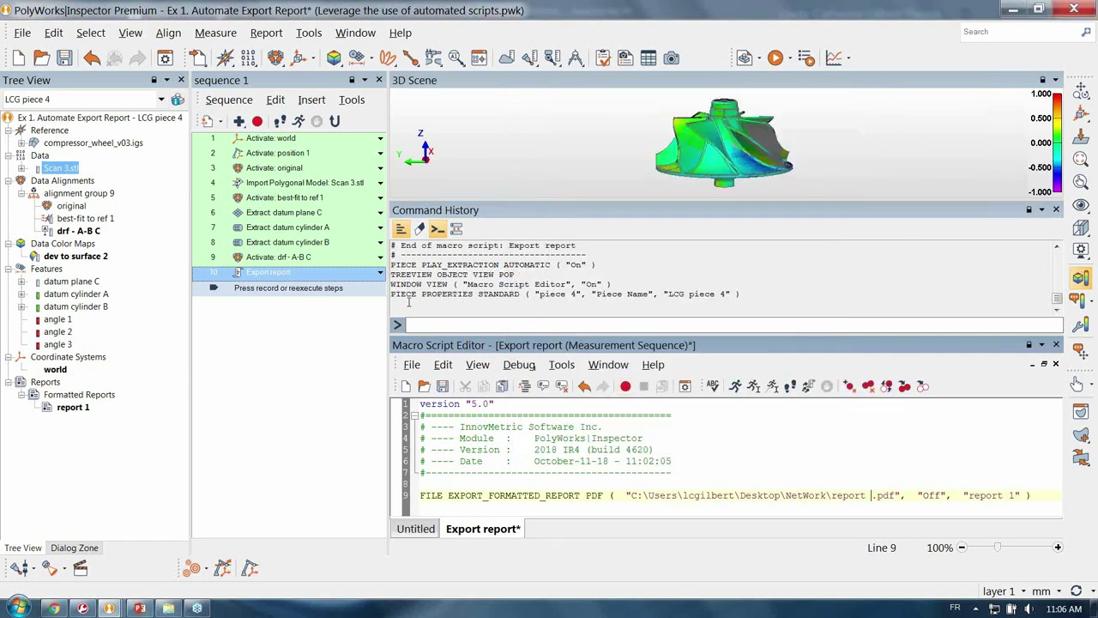
Insert a new line 9 above the export command and enter 'PIECE PROPERTIES' via autocomplete.
click(442, 484)
key(Return)
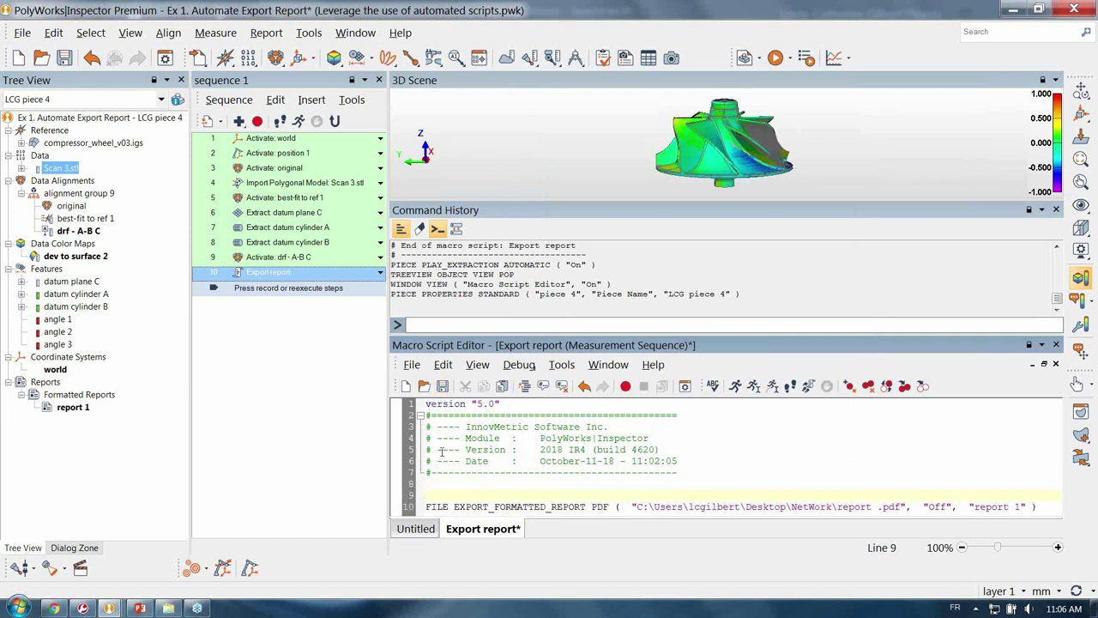
text(piec)
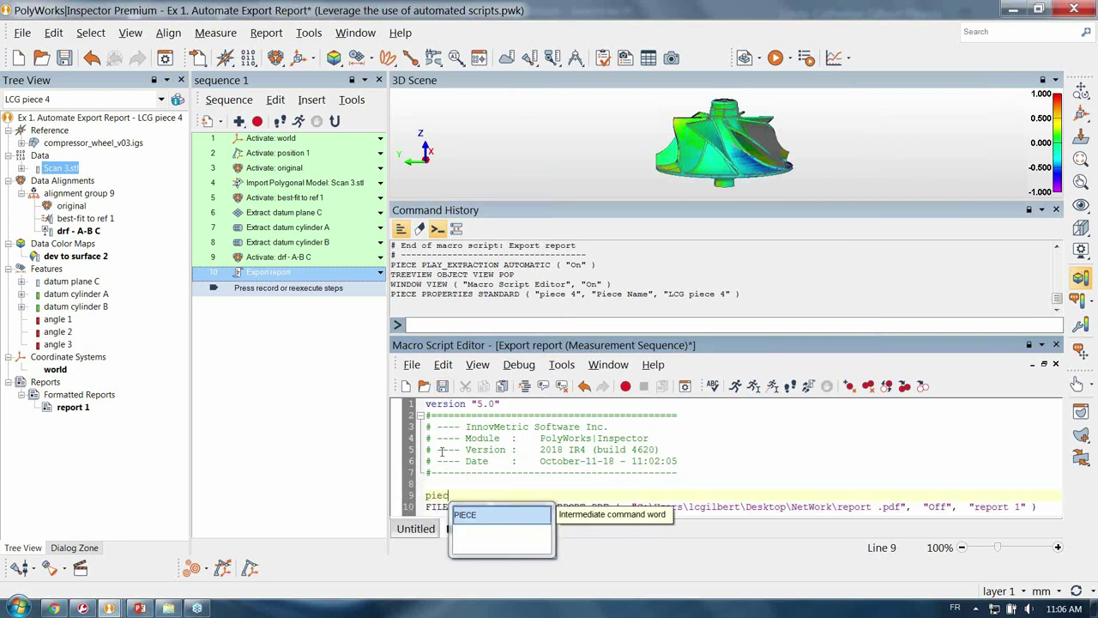
double_click(500, 520)
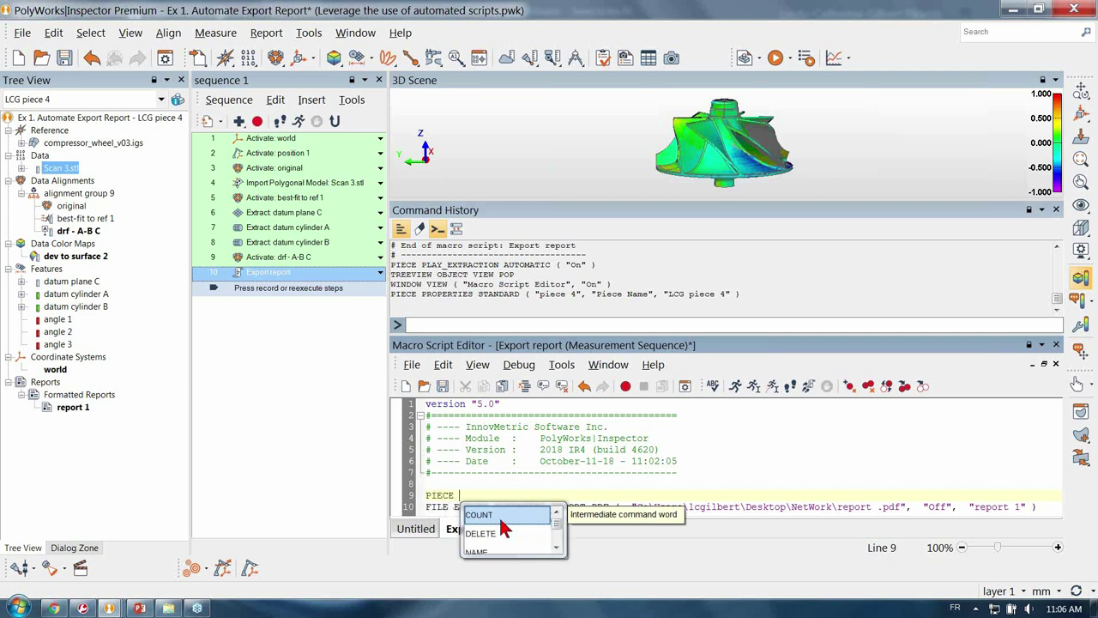
scroll(524, 532, down, 4)
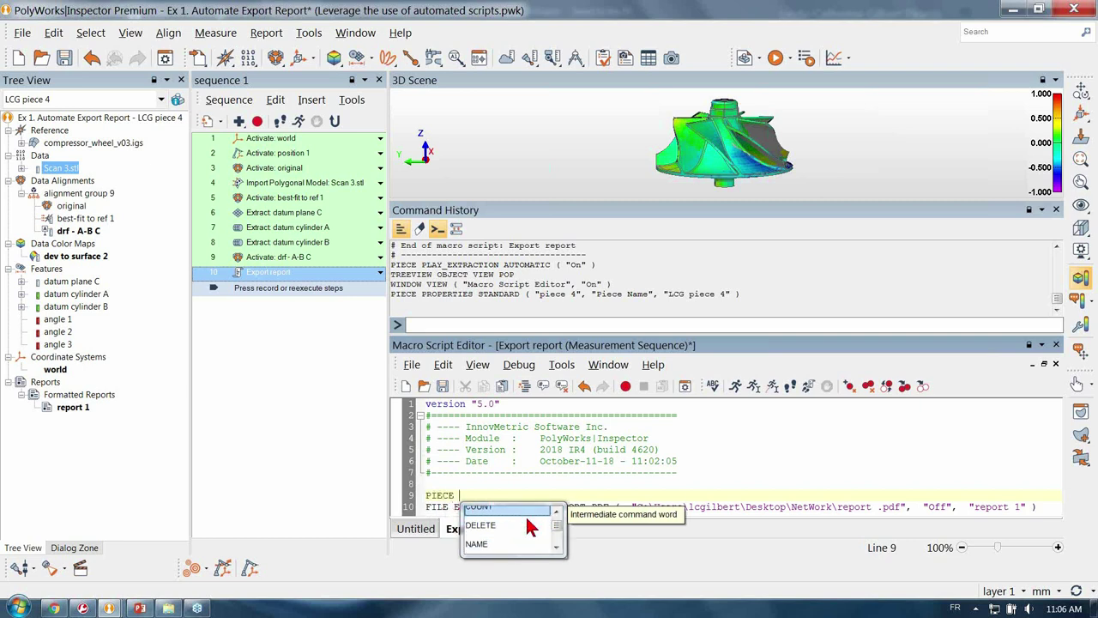
scroll(515, 539, up, 4)
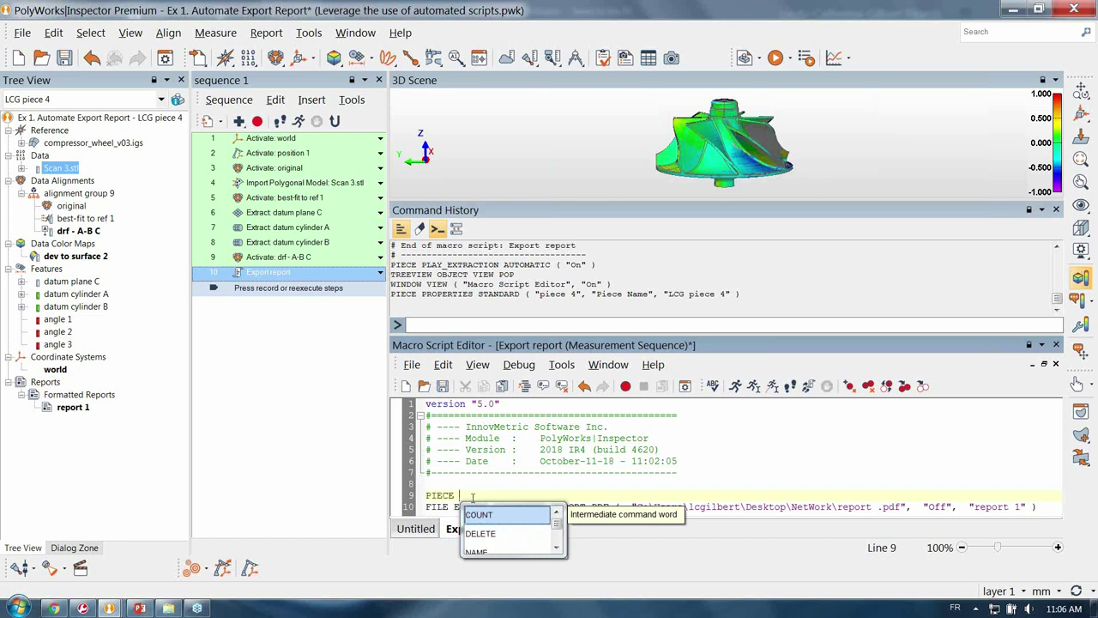
text(pro)
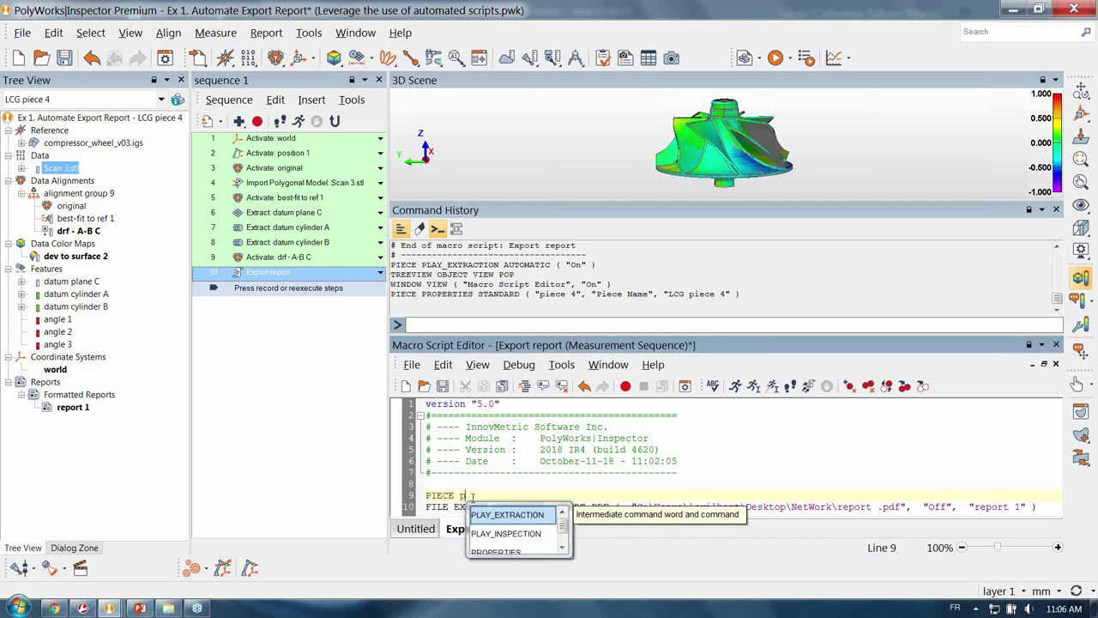
double_click(528, 518)
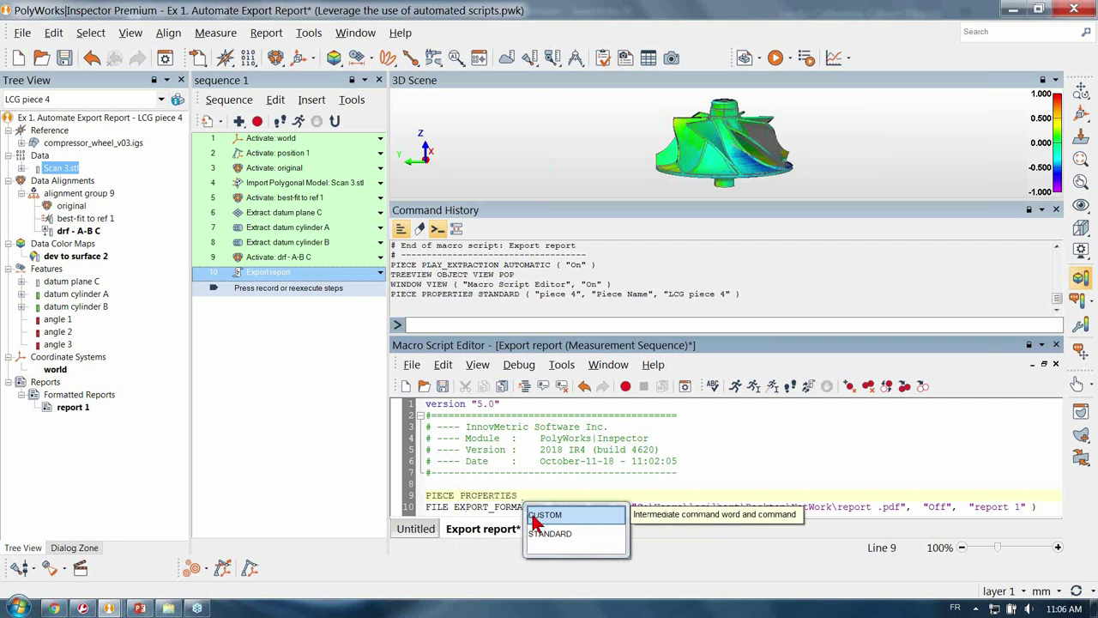
Complete the command as 'PIECE PROPERTIES STANDARD GET ( )'.
text(s)
double_click(553, 517)
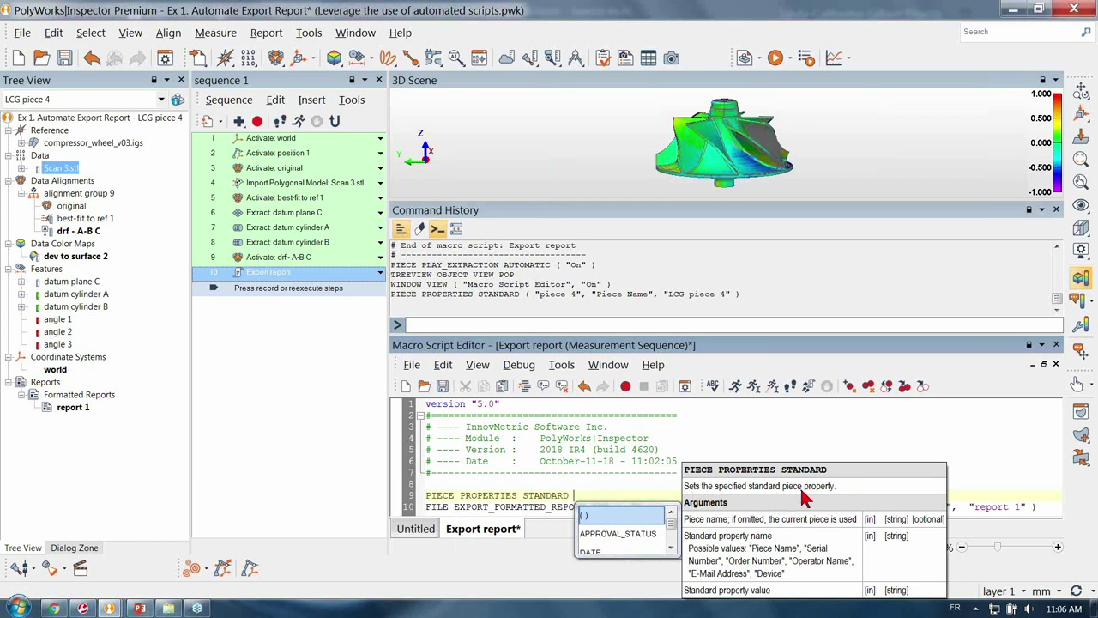
scroll(630, 546, down, 1)
scroll(631, 547, down, 1)
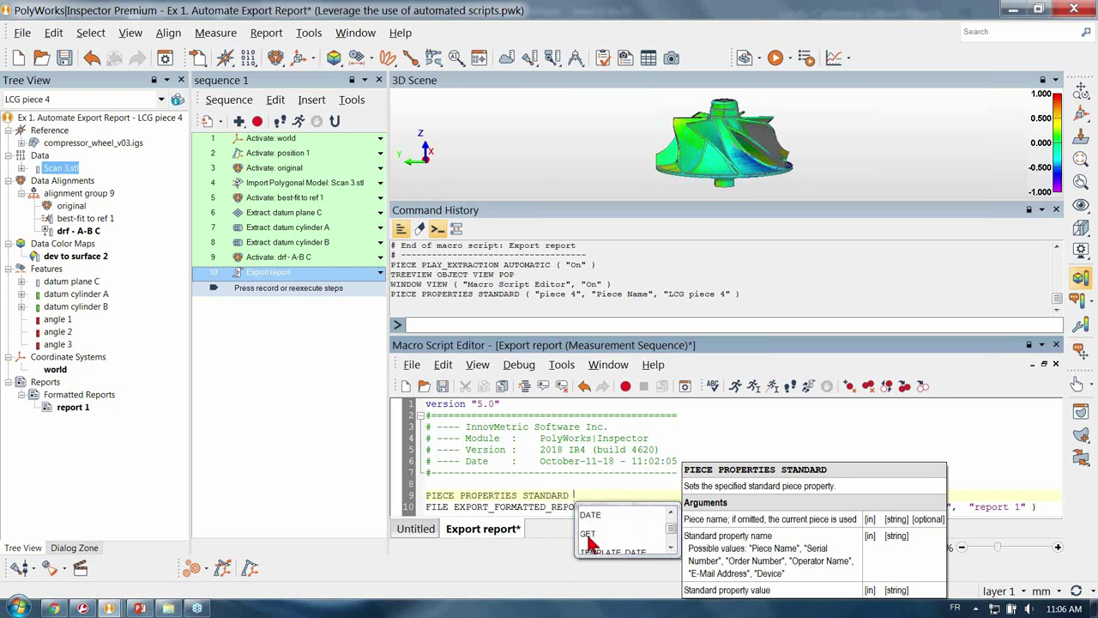
click(588, 537)
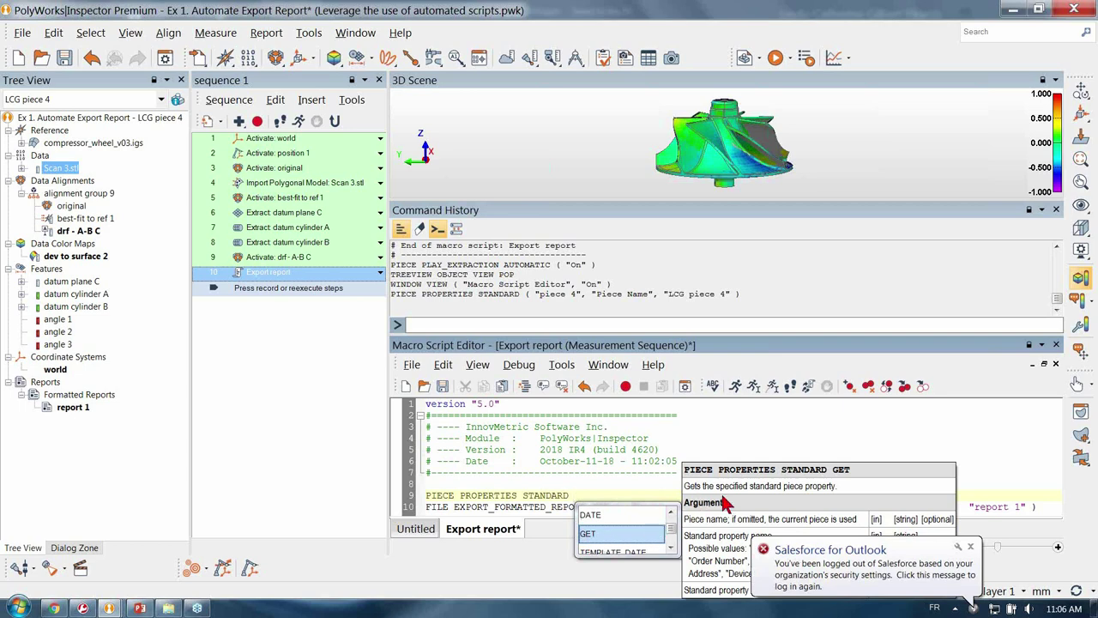
double_click(598, 535)
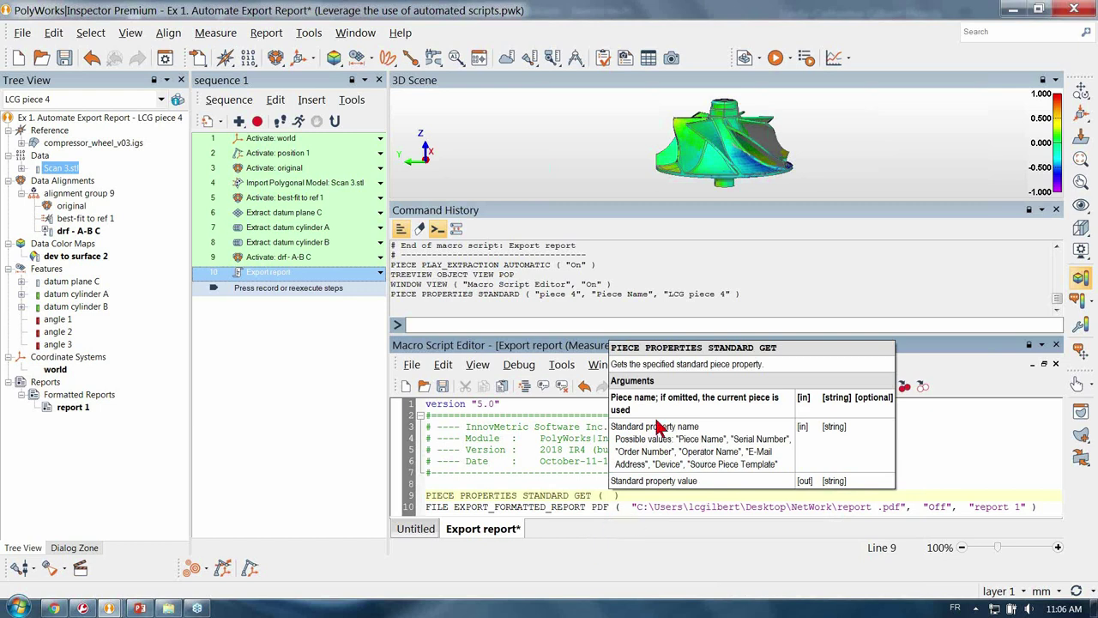